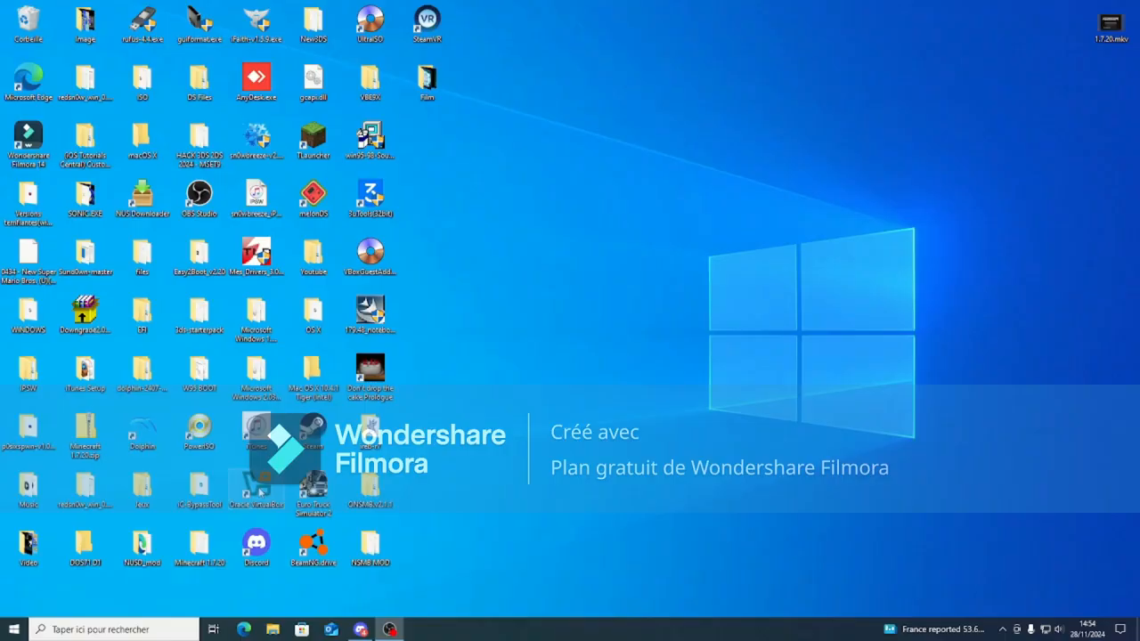
Launch VirtualBox and start a new machine named 'Windows XP' with version Windows XP (32-bit).
{"action": "double_click", "coordinate": [254, 485]}
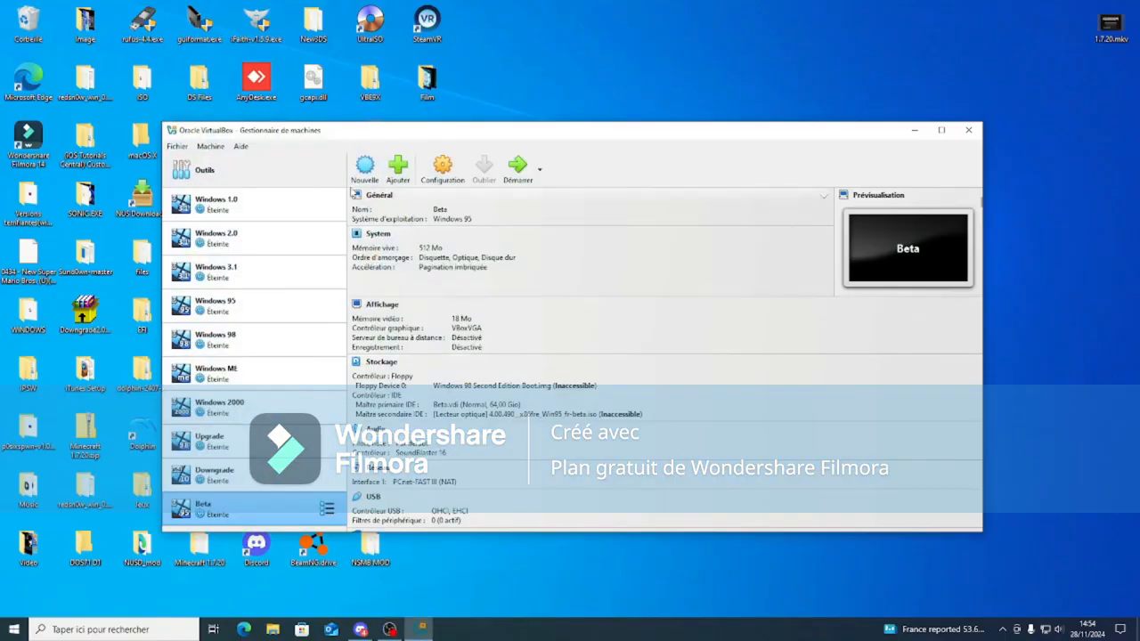
{"action": "left_click", "coordinate": [365, 169]}
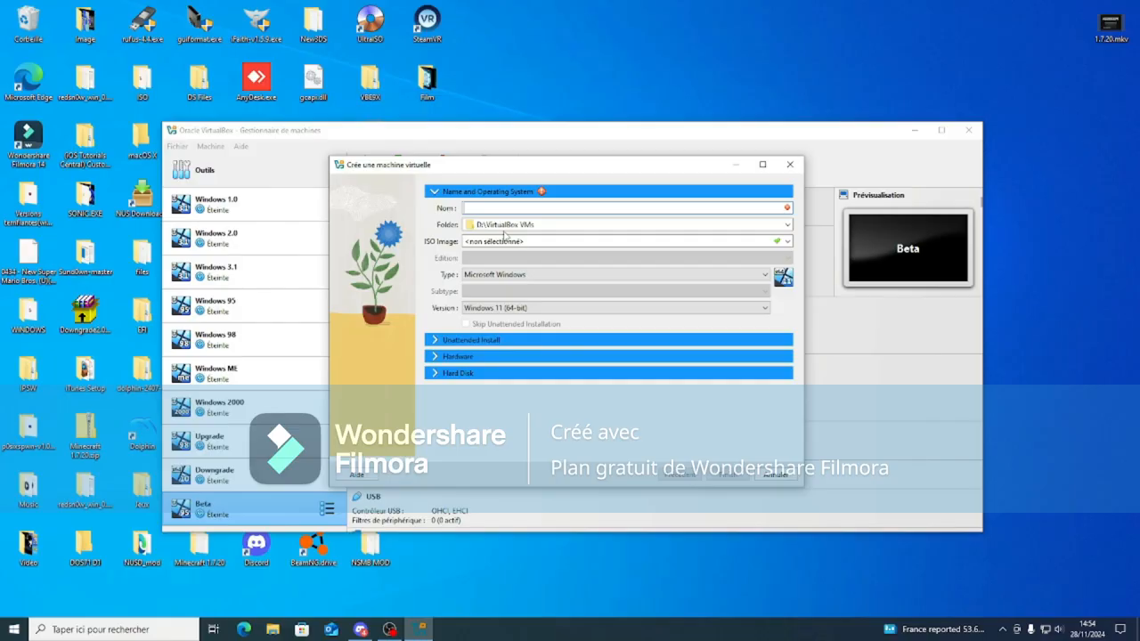
{"action": "type", "text": "Windows"}
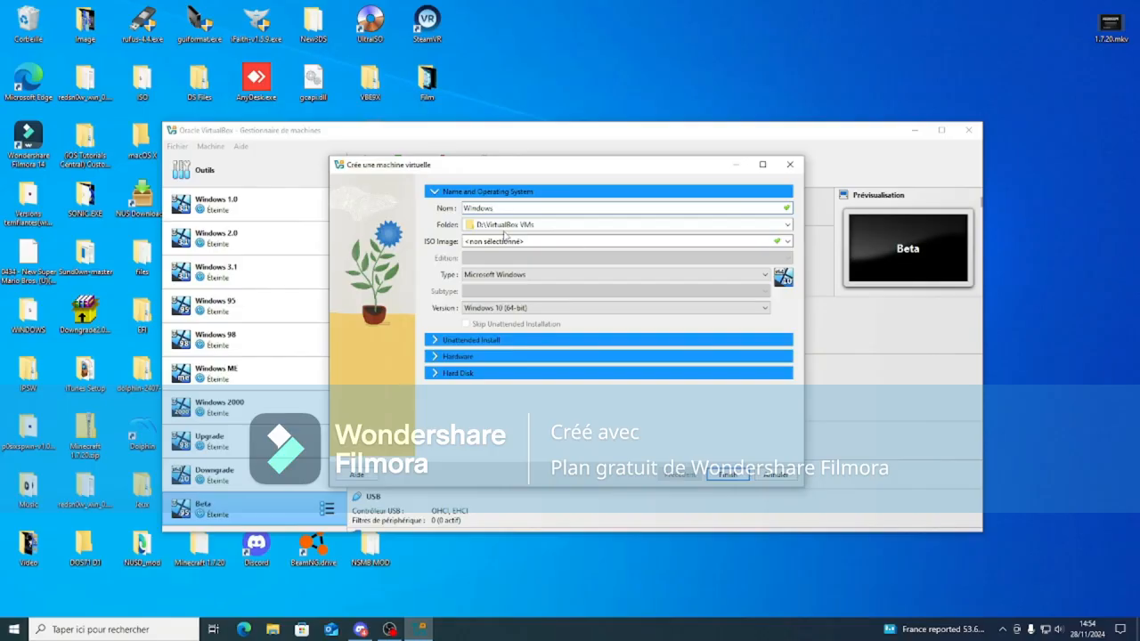
{"action": "type", "text": "XP"}
{"action": "left_click", "coordinate": [538, 308]}
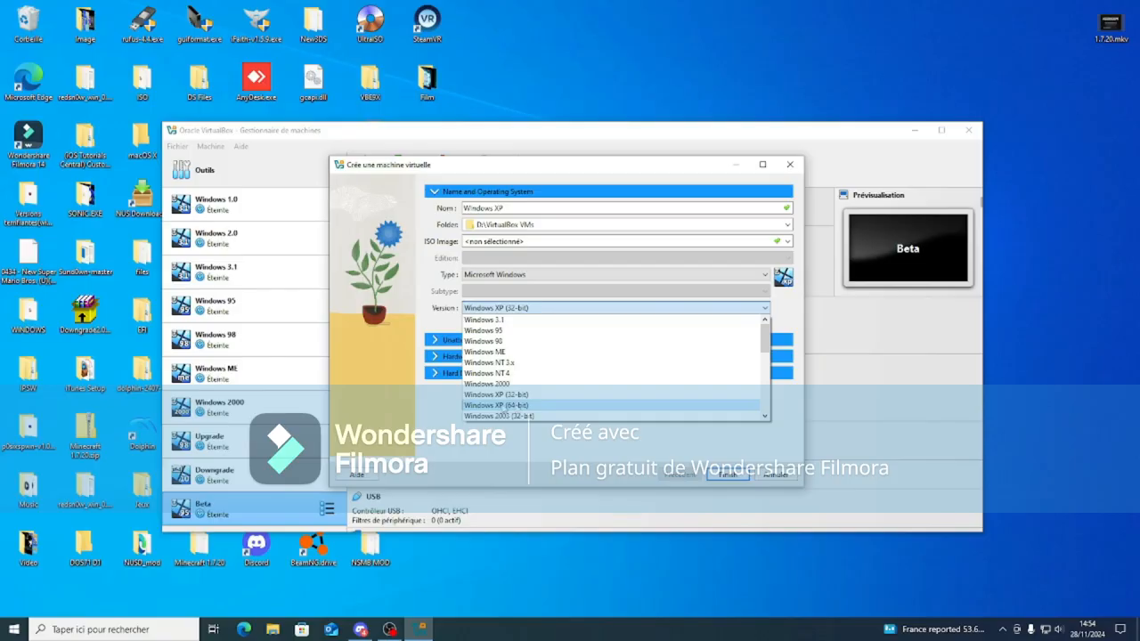
{"action": "left_click", "coordinate": [500, 394]}
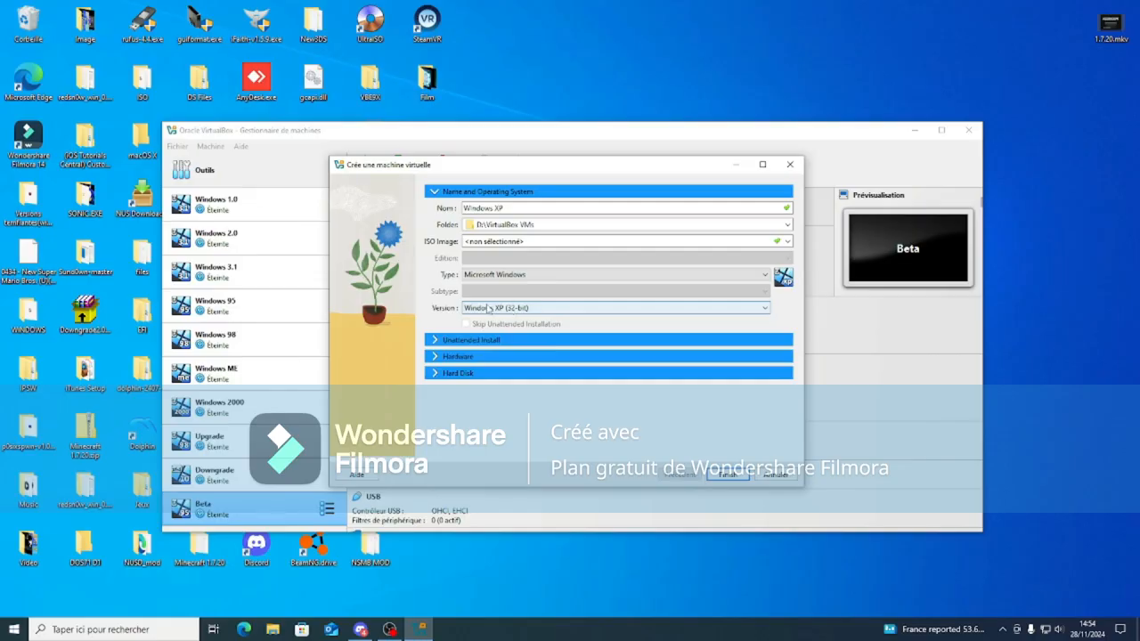
Give the Windows XP machine 1024 MB of memory and an 80,00 Gio virtual hard disk.
{"action": "left_click", "coordinate": [454, 360]}
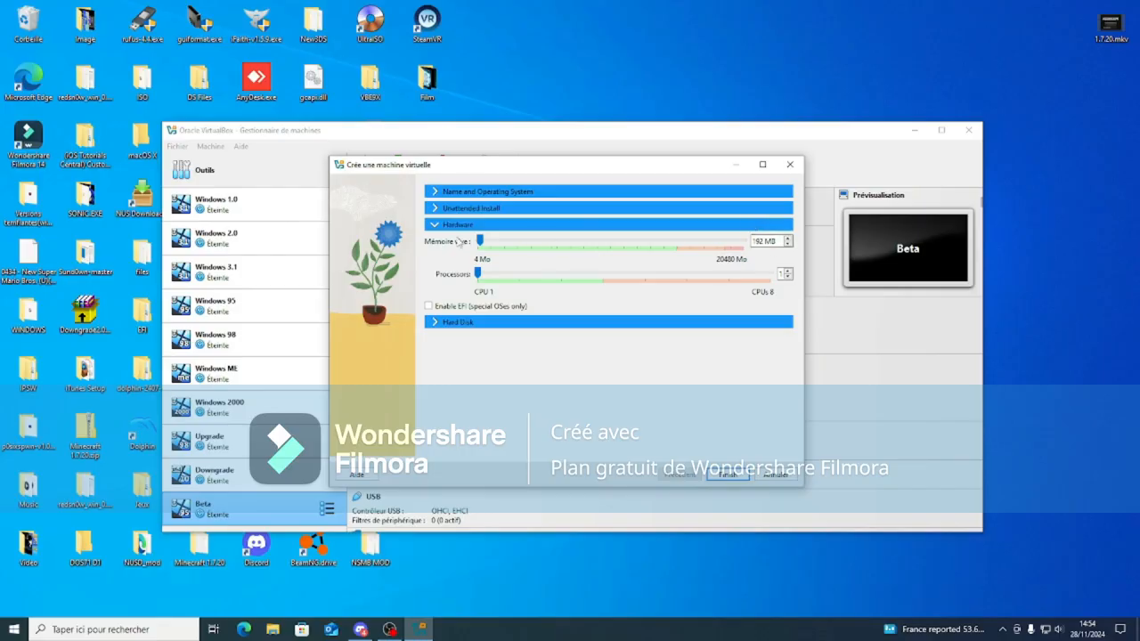
{"action": "mouse_move", "coordinate": [480, 242]}
{"action": "left_mouse_down"}
{"action": "mouse_move", "coordinate": [501, 242]}
{"action": "mouse_move", "coordinate": [491, 259]}
{"action": "left_mouse_up"}
{"action": "left_click", "coordinate": [453, 323]}
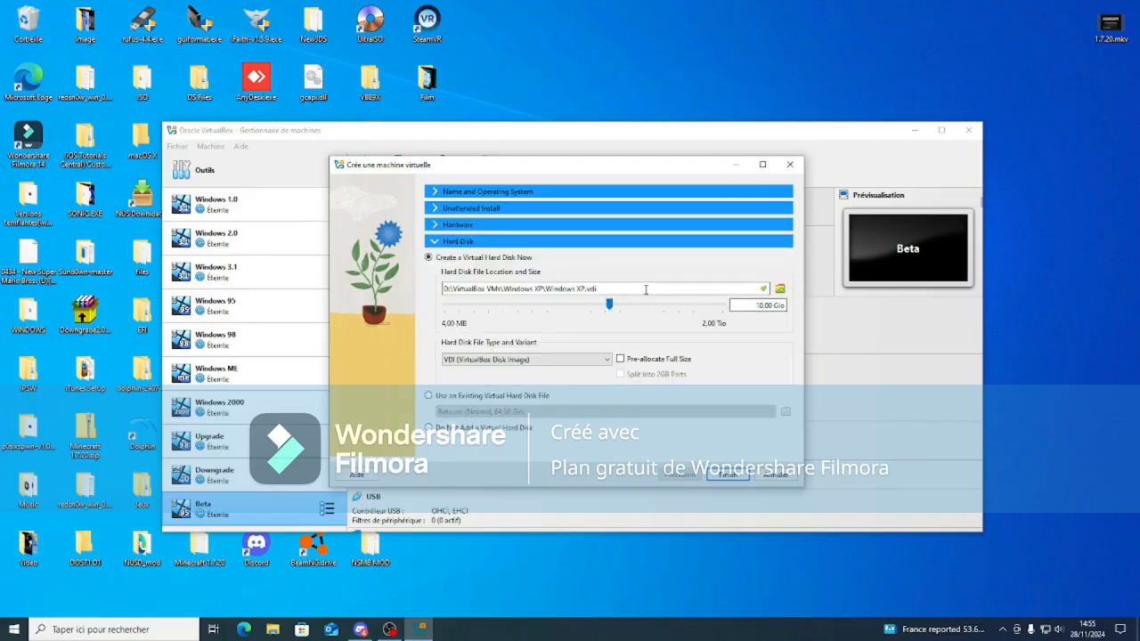
{"action": "left_click", "coordinate": [724, 308]}
Finish creating the machine and select its empty optical drive in the Stockage settings.
{"action": "left_click", "coordinate": [725, 476]}
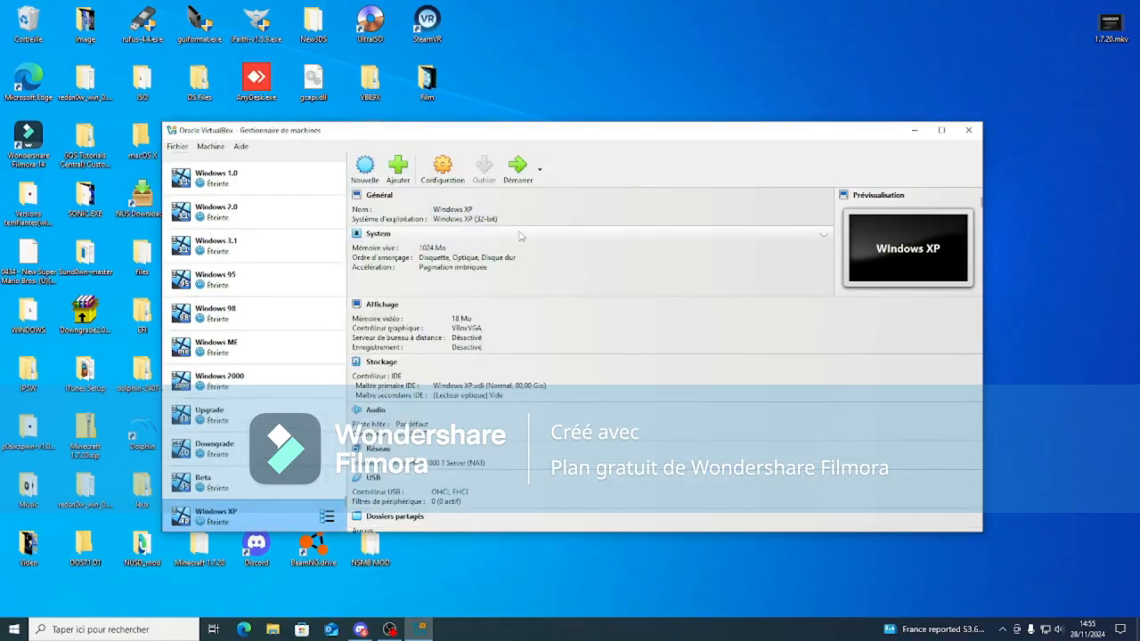
{"action": "left_click", "coordinate": [446, 170]}
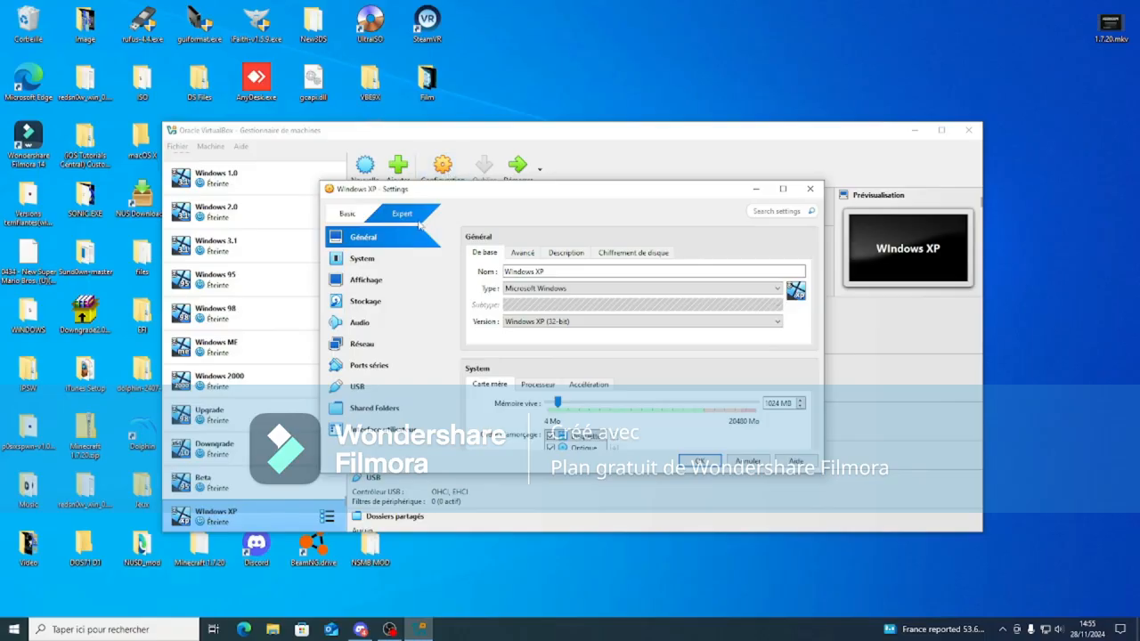
{"action": "left_click", "coordinate": [364, 305]}
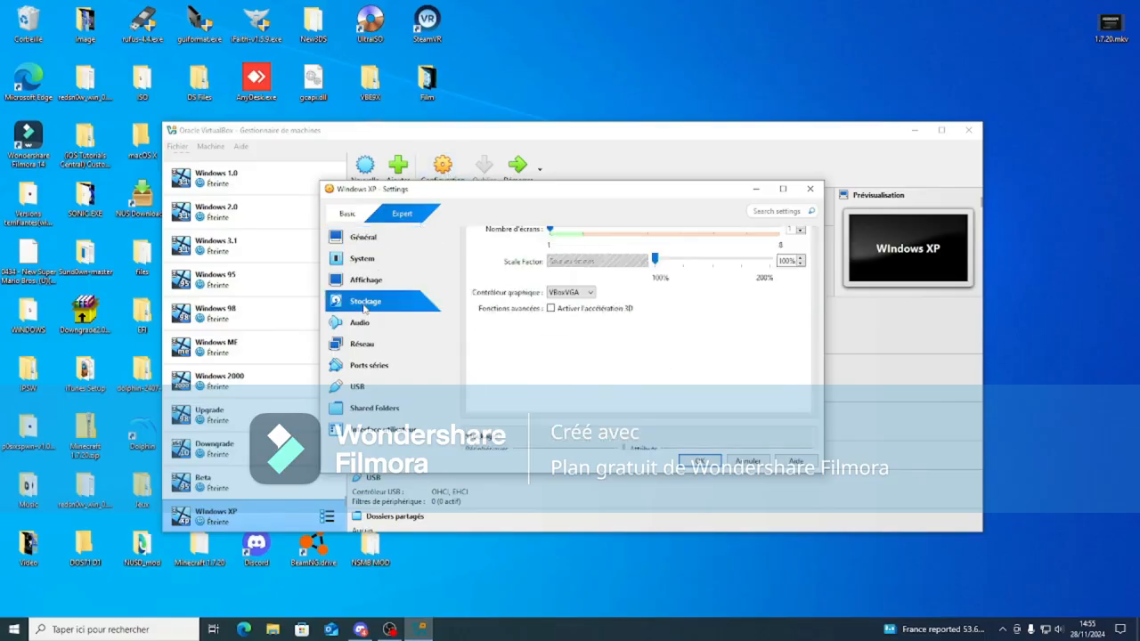
{"action": "left_click", "coordinate": [493, 295]}
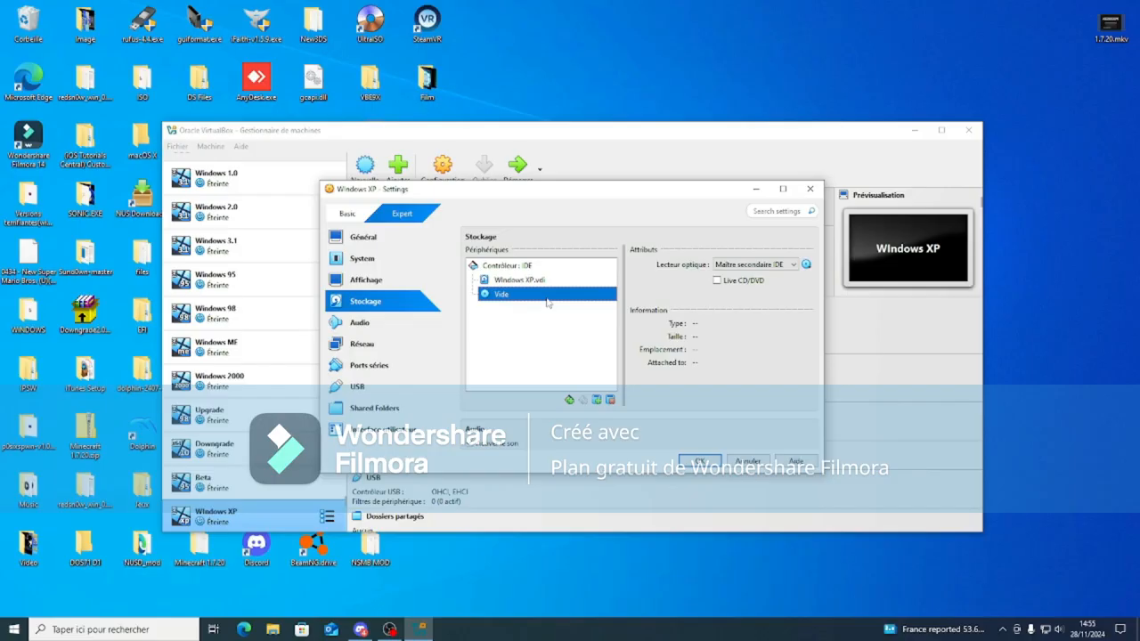
Attach the Windows XP Home SP2 ISO from Bureau\WINDOWS\Windows XP\OEM and save the settings.
{"action": "left_click", "coordinate": [806, 264]}
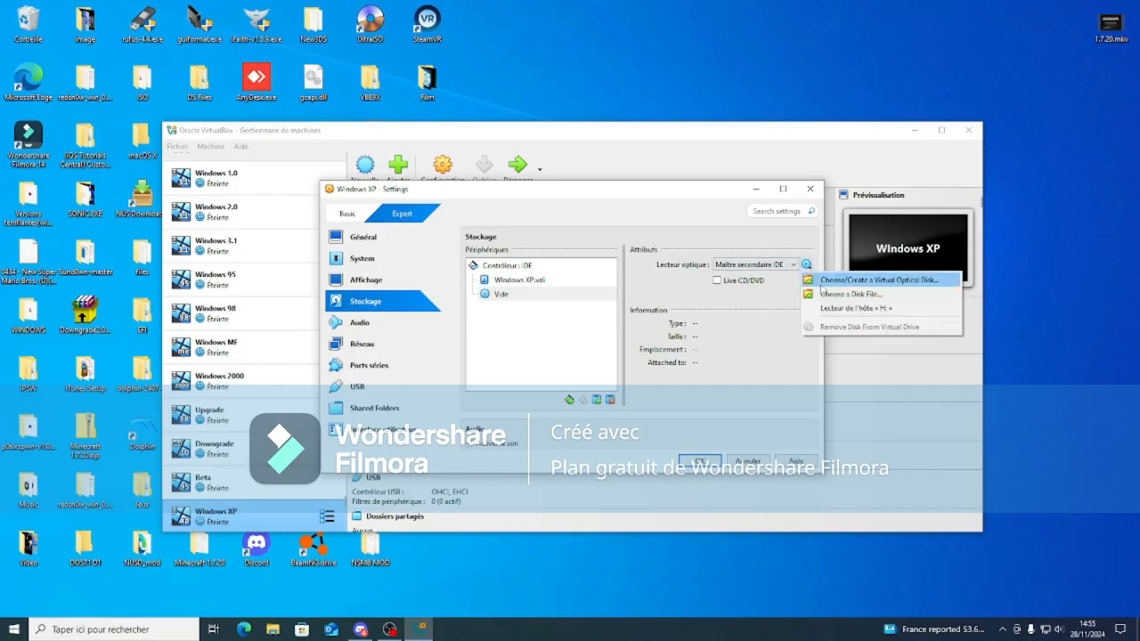
{"action": "left_click", "coordinate": [825, 295]}
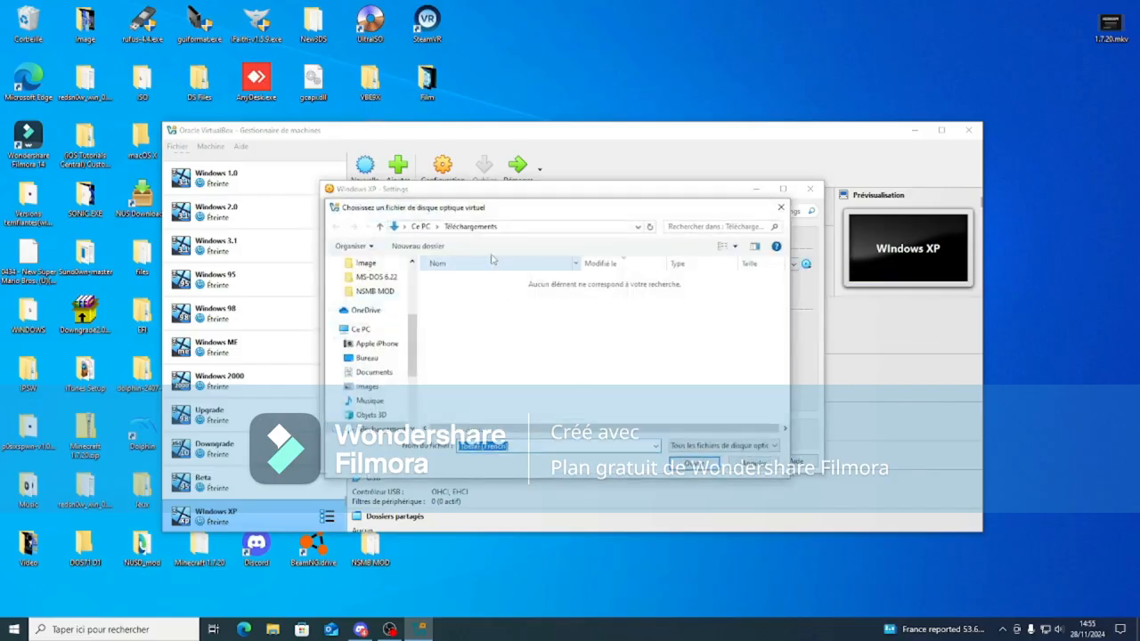
{"action": "scroll", "coordinate": [372, 305], "scroll_direction": "up", "scroll_amount": 2}
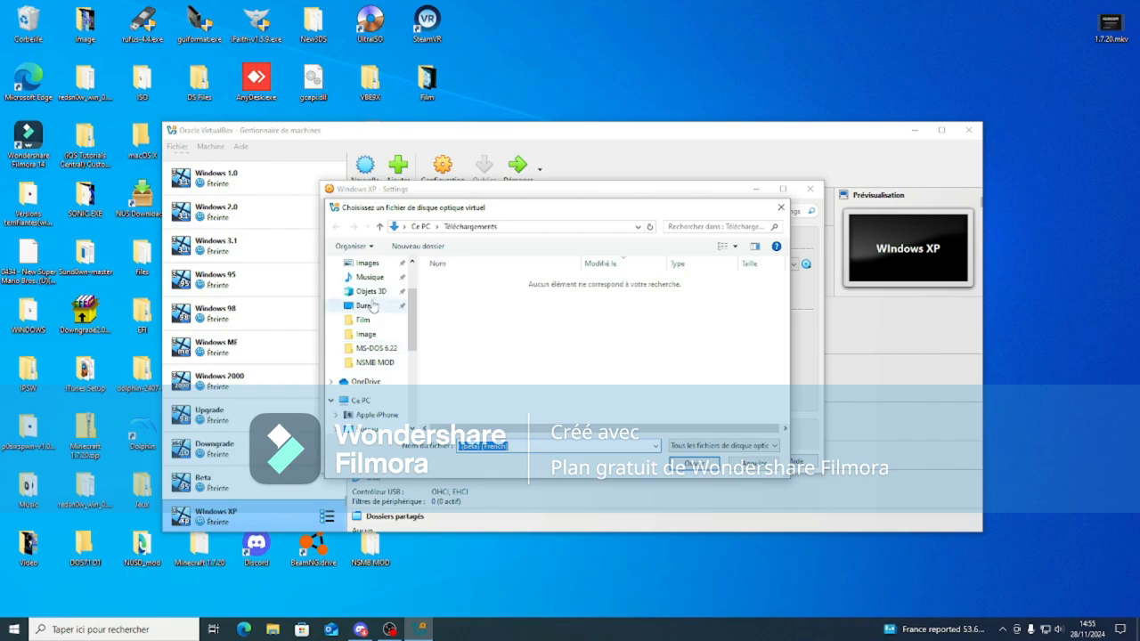
{"action": "left_click", "coordinate": [373, 305]}
{"action": "scroll", "coordinate": [508, 309], "scroll_direction": "down", "scroll_amount": 5}
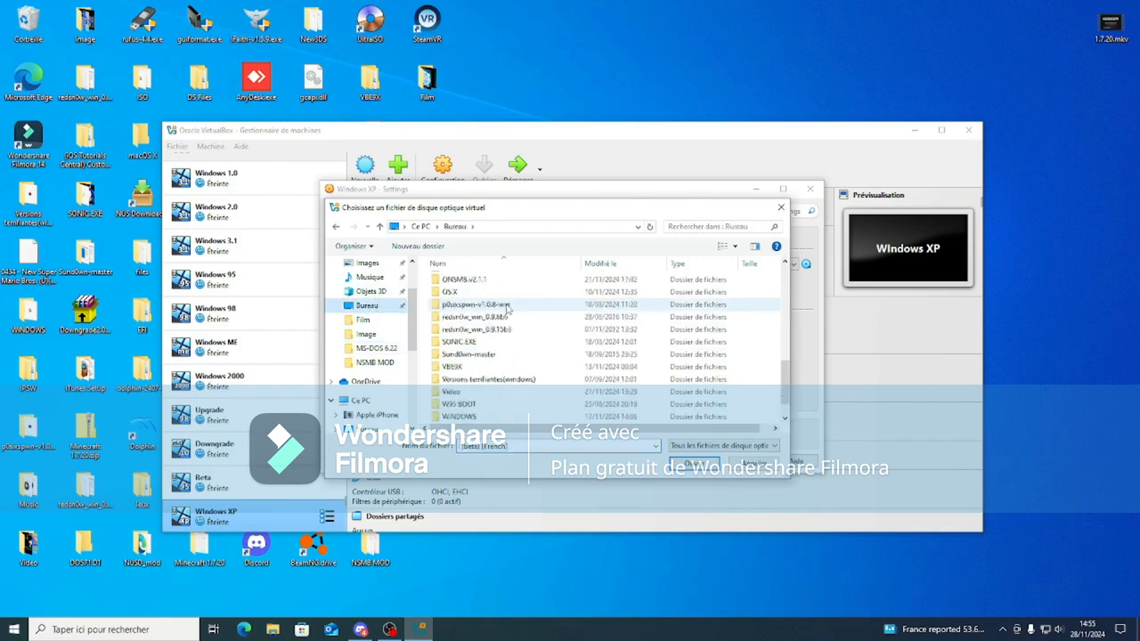
{"action": "scroll", "coordinate": [508, 309], "scroll_direction": "down", "scroll_amount": 1}
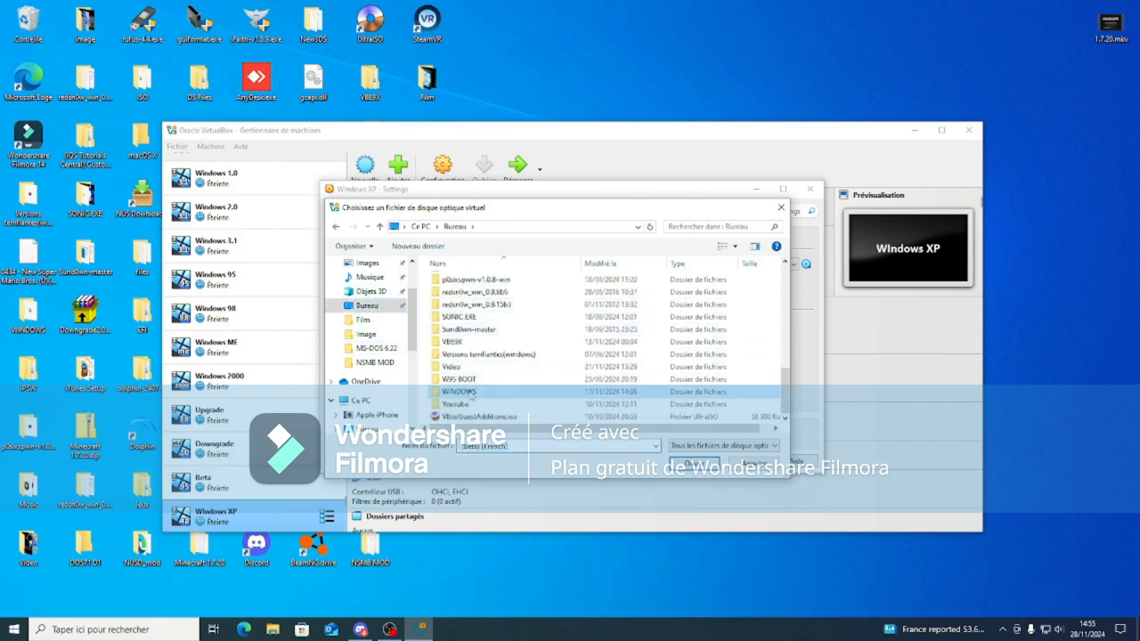
{"action": "double_click", "coordinate": [470, 393]}
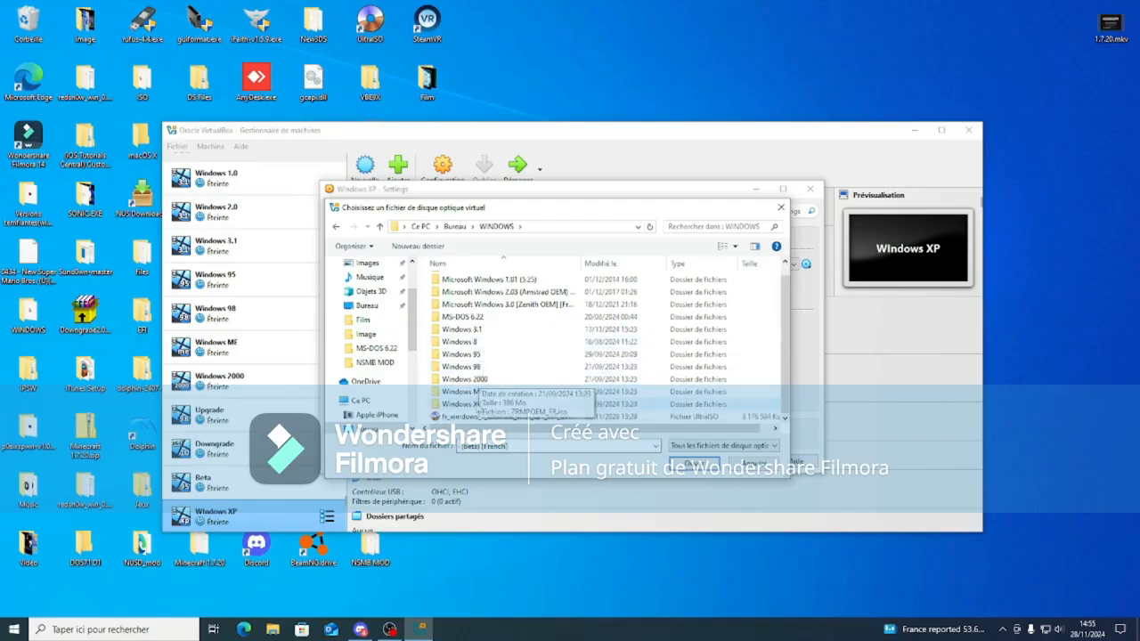
{"action": "double_click", "coordinate": [478, 406]}
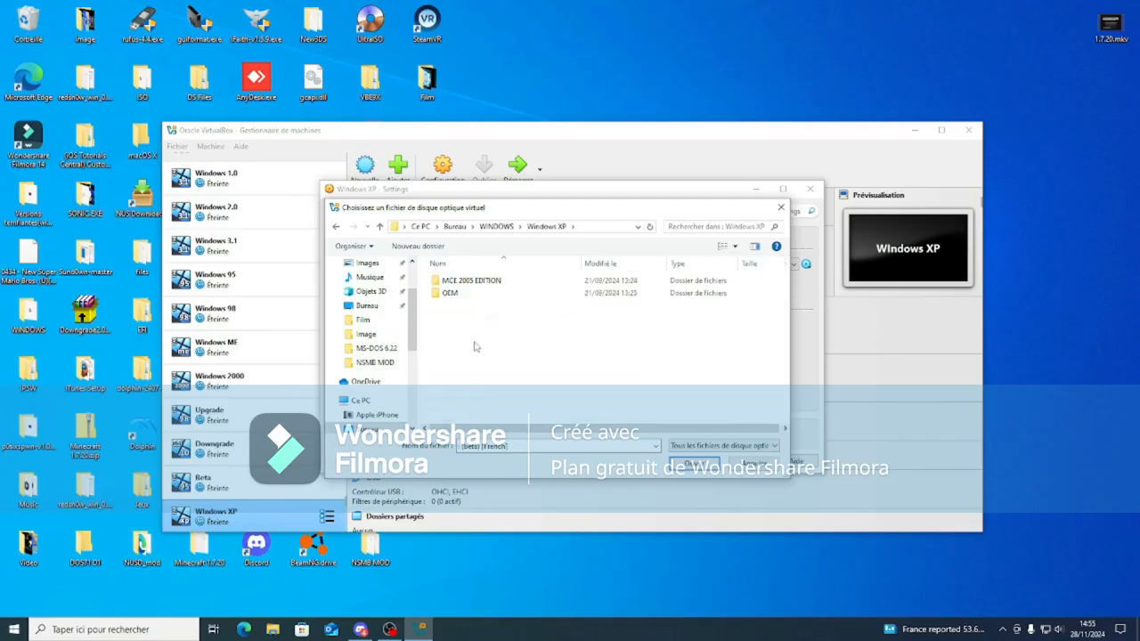
{"action": "double_click", "coordinate": [476, 295]}
{"action": "double_click", "coordinate": [477, 283]}
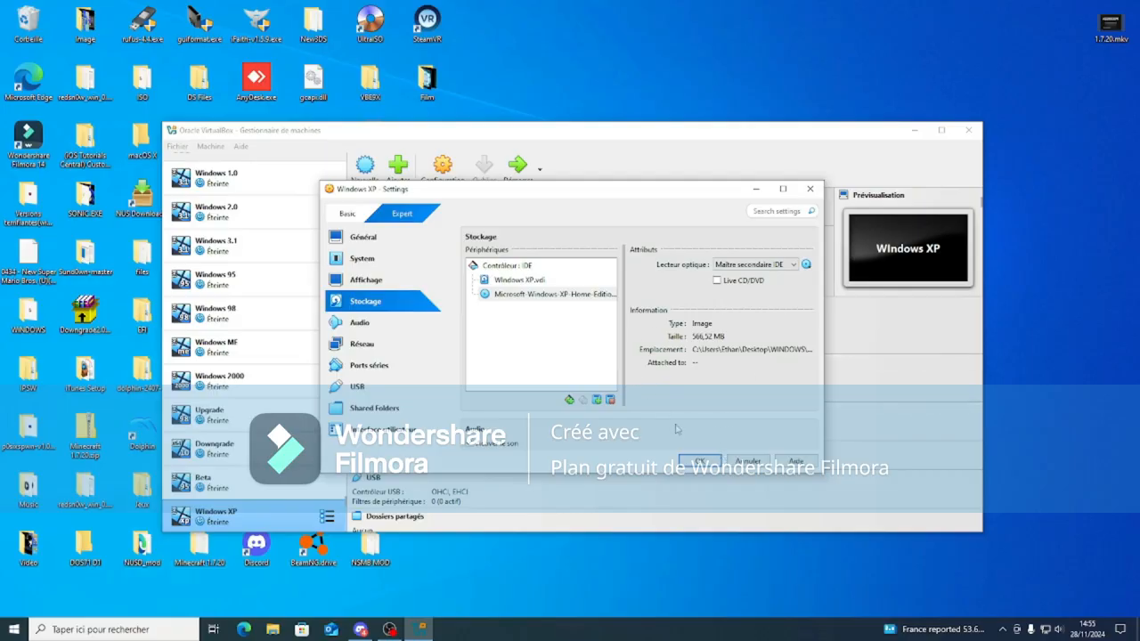
{"action": "left_click", "coordinate": [700, 461]}
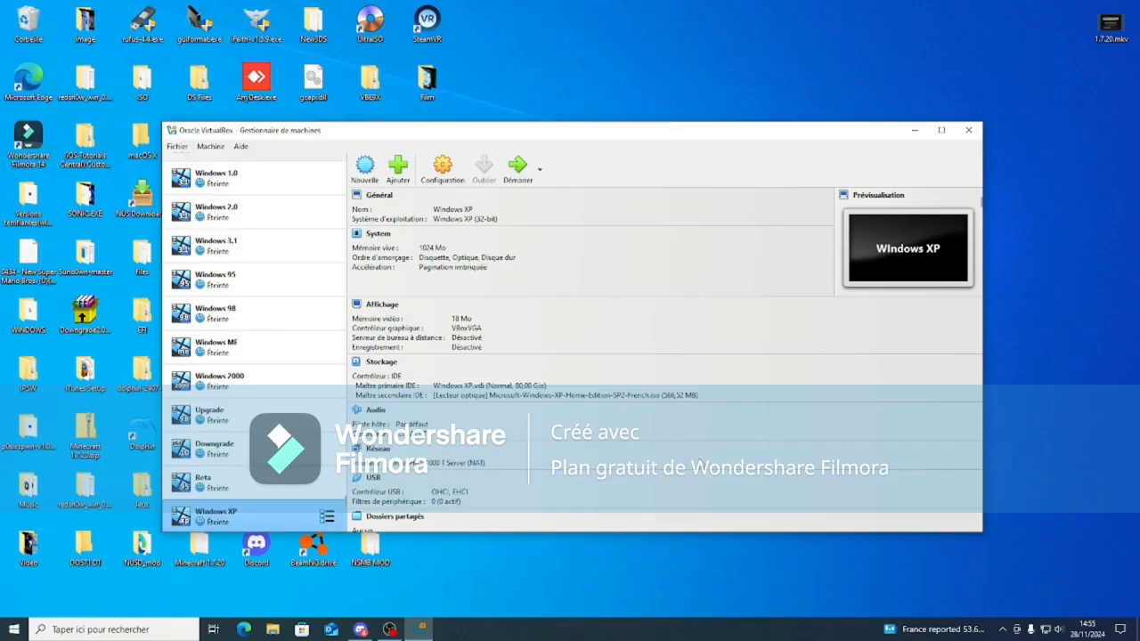
Start the Windows XP virtual machine.
{"action": "left_click", "coordinate": [515, 179]}
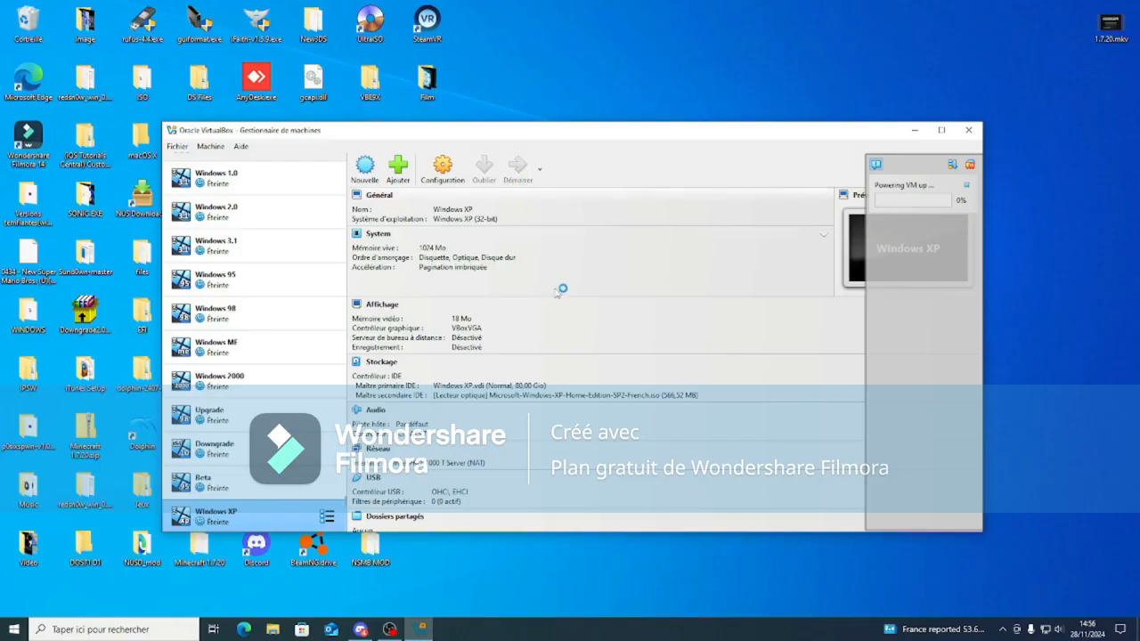
{"action": "right_click", "coordinate": [211, 635]}
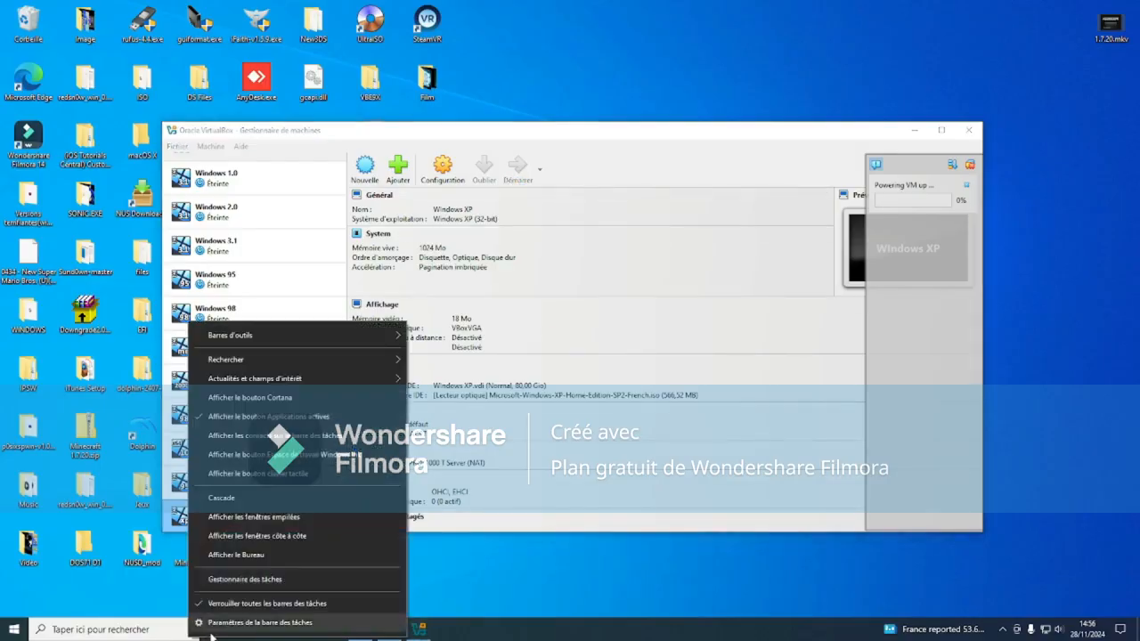
{"action": "left_click", "coordinate": [507, 577]}
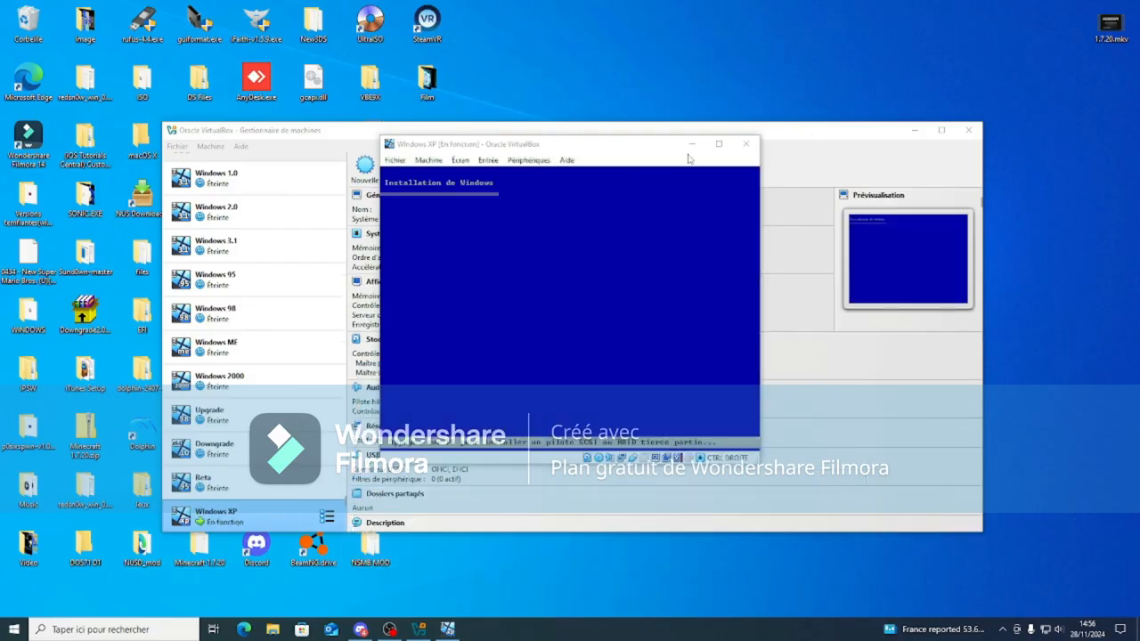
Maximize the VM window and scale its screen to 200%.
{"action": "left_click", "coordinate": [719, 144]}
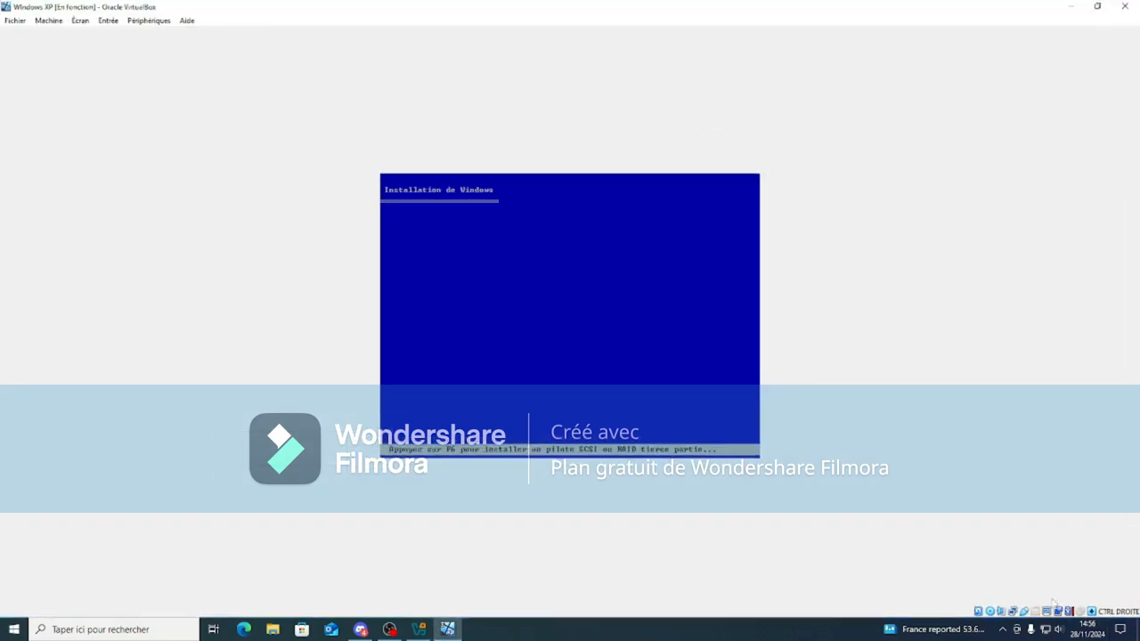
{"action": "left_click", "coordinate": [1055, 615]}
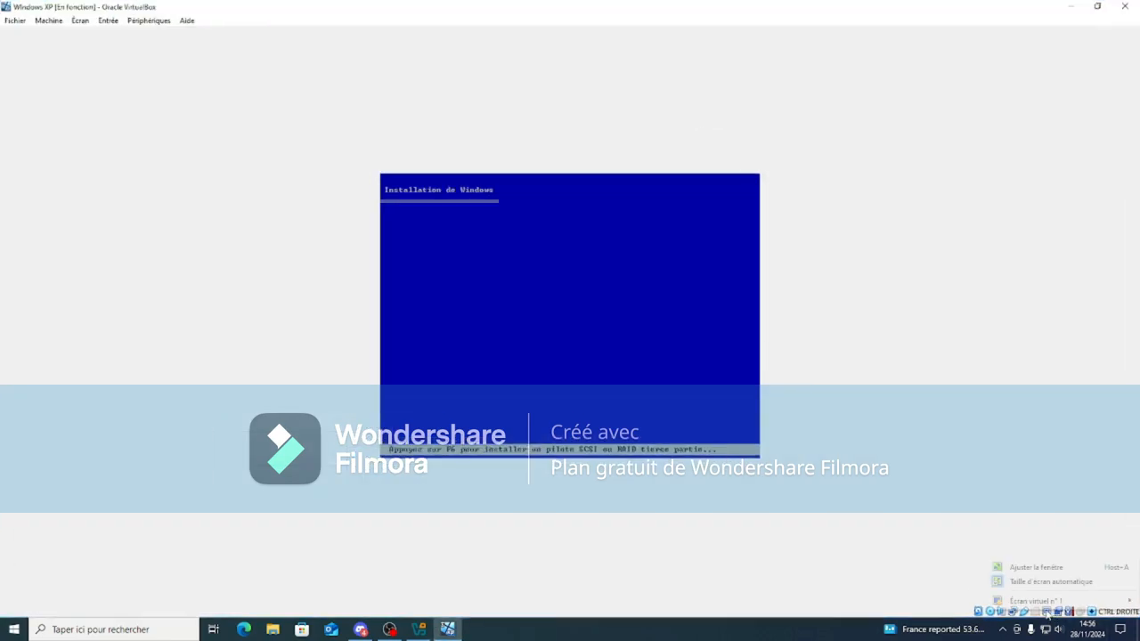
{"action": "mouse_move", "coordinate": [1024, 602]}
{"action": "left_click", "coordinate": [969, 633]}
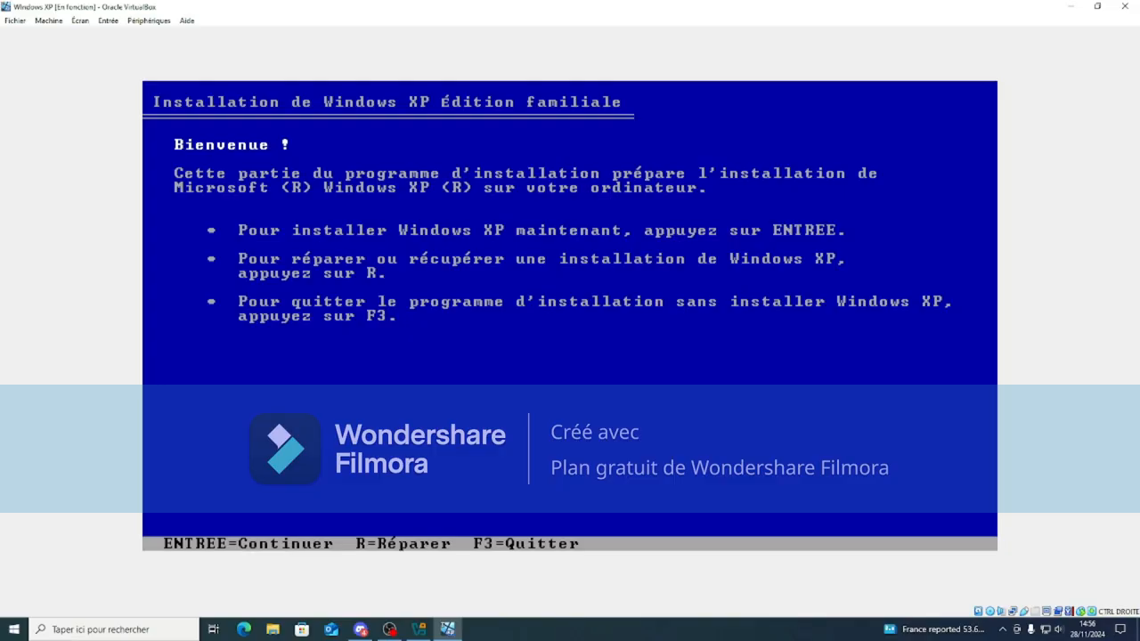
Accept the XP licence, partition the unpartitioned space and quick-format it as NTFS.
{"action": "key", "text": "Return"}
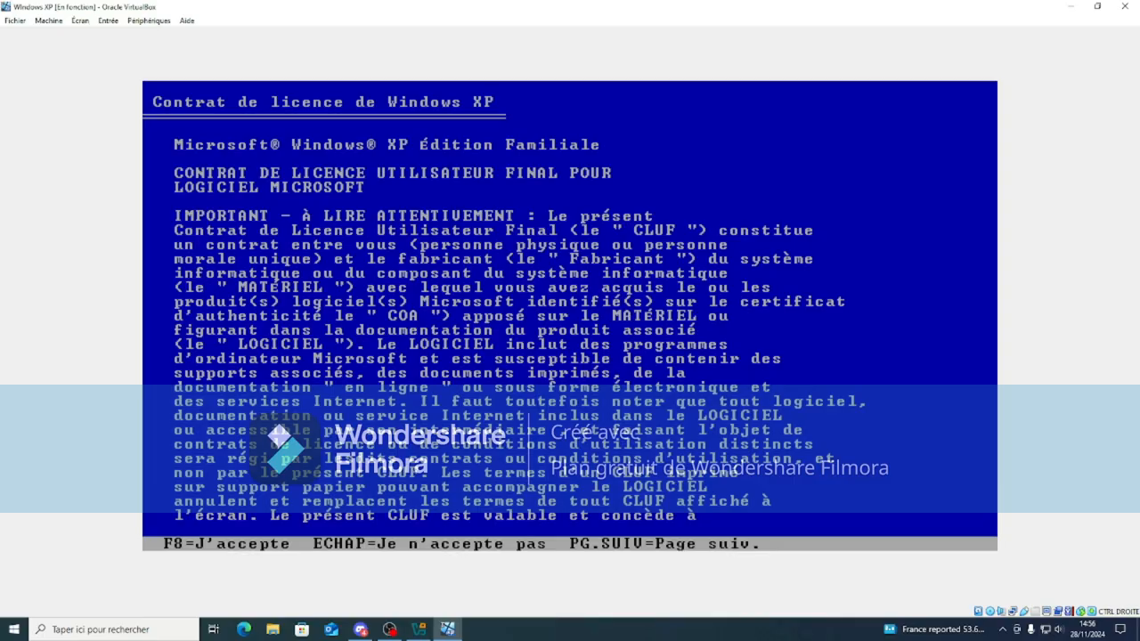
{"action": "key", "text": "F8"}
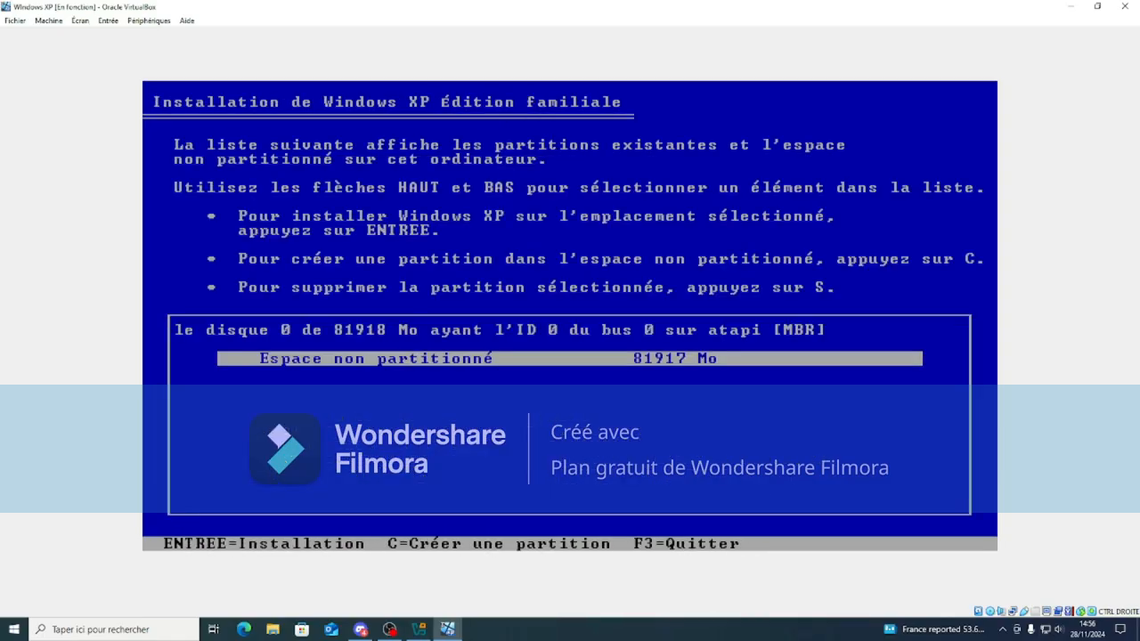
{"action": "key", "text": "Return"}
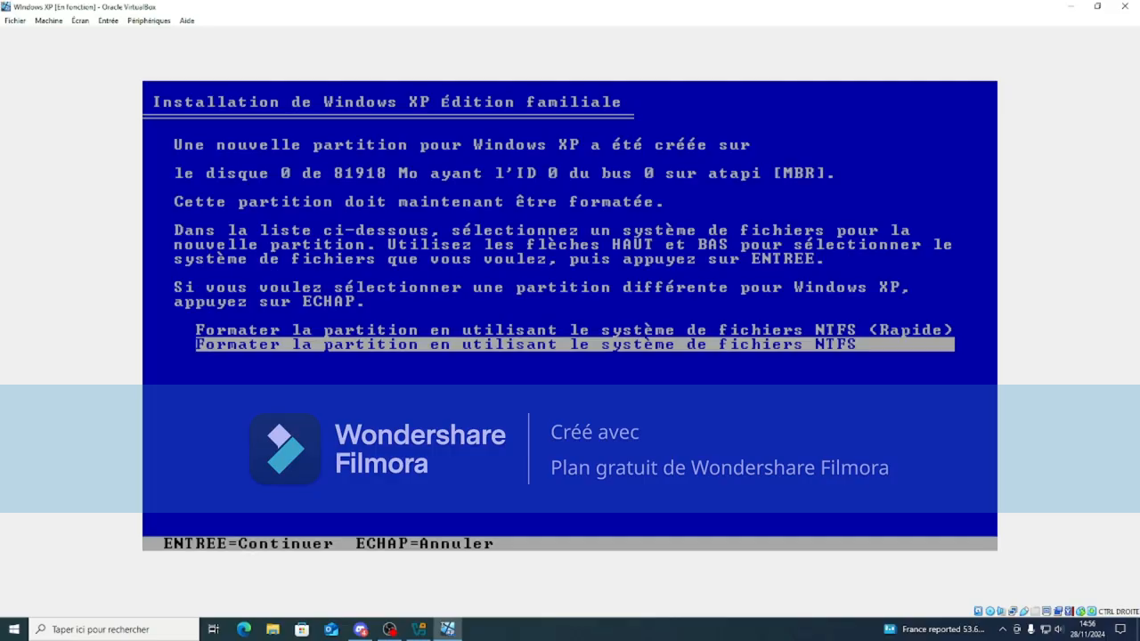
{"action": "key", "text": "Up"}
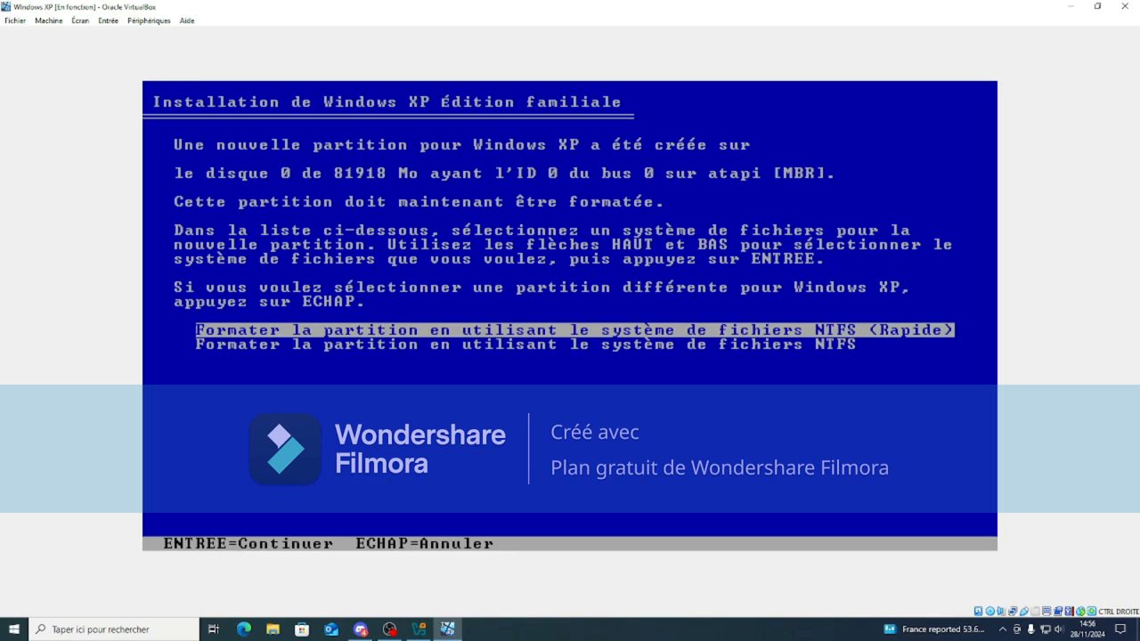
{"action": "key", "text": "Return"}
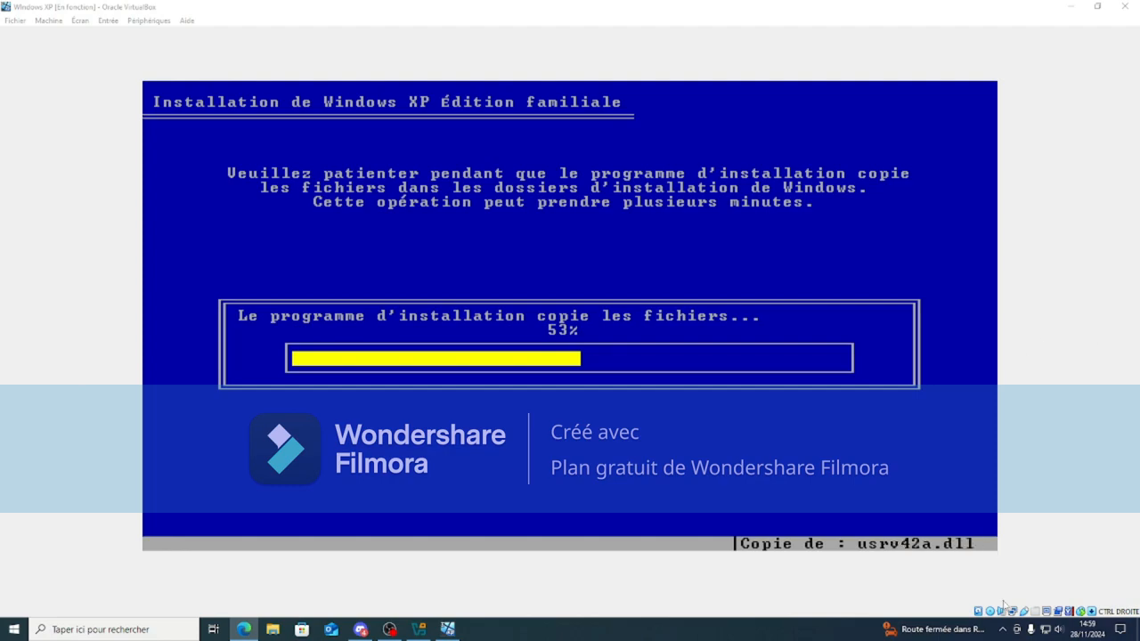
Skip the restart countdown so the VM reboots into graphical setup immediately.
{"action": "left_click", "coordinate": [999, 632]}
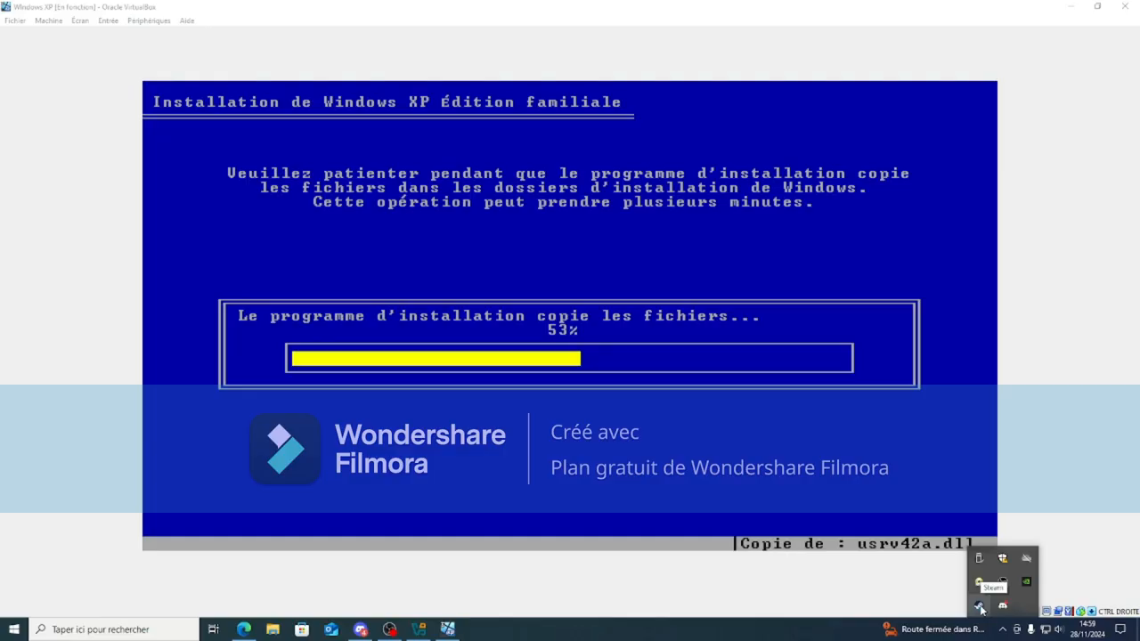
{"action": "left_click", "coordinate": [1004, 634]}
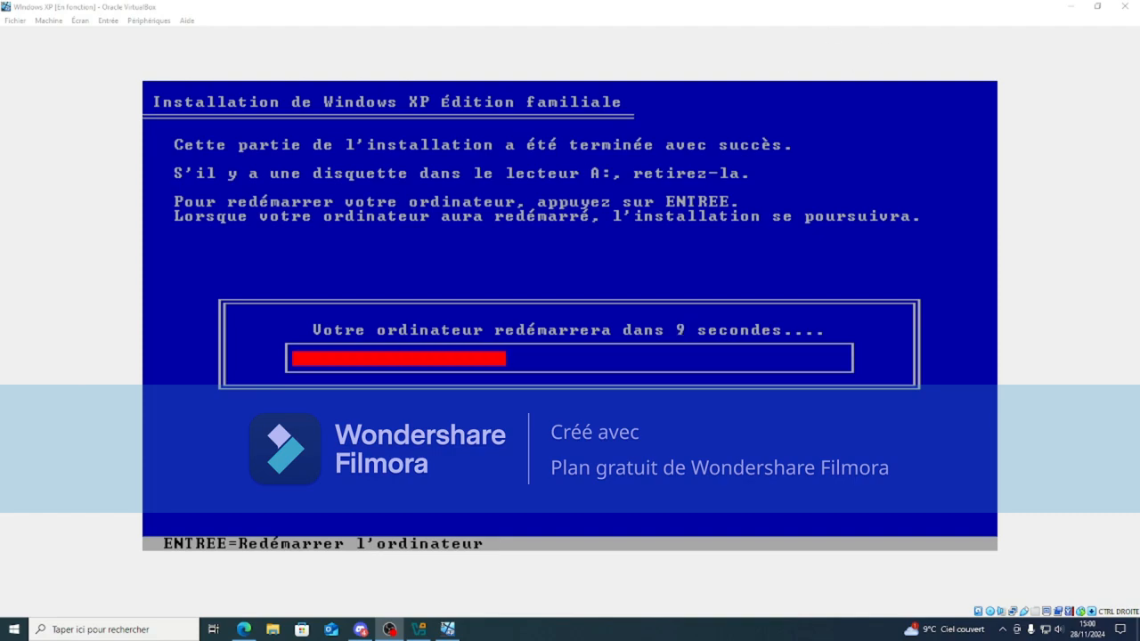
{"action": "key", "text": "Return"}
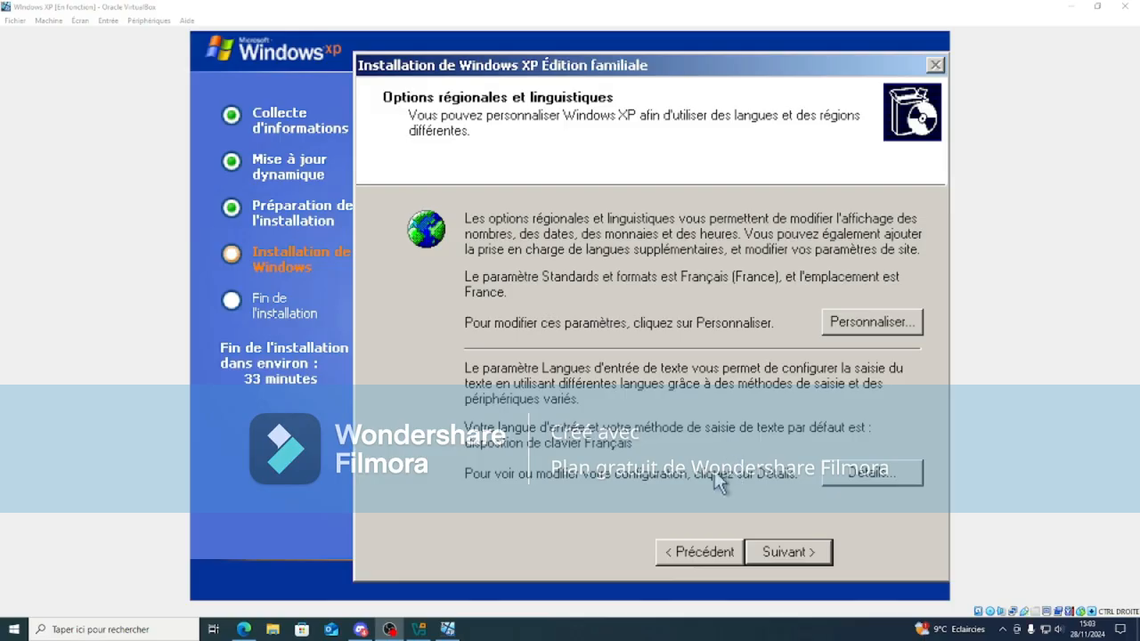
Keep the regional settings, enter 'Windows XP' as owner name, and dismiss the invalid-key warning.
{"action": "left_click", "coordinate": [771, 553]}
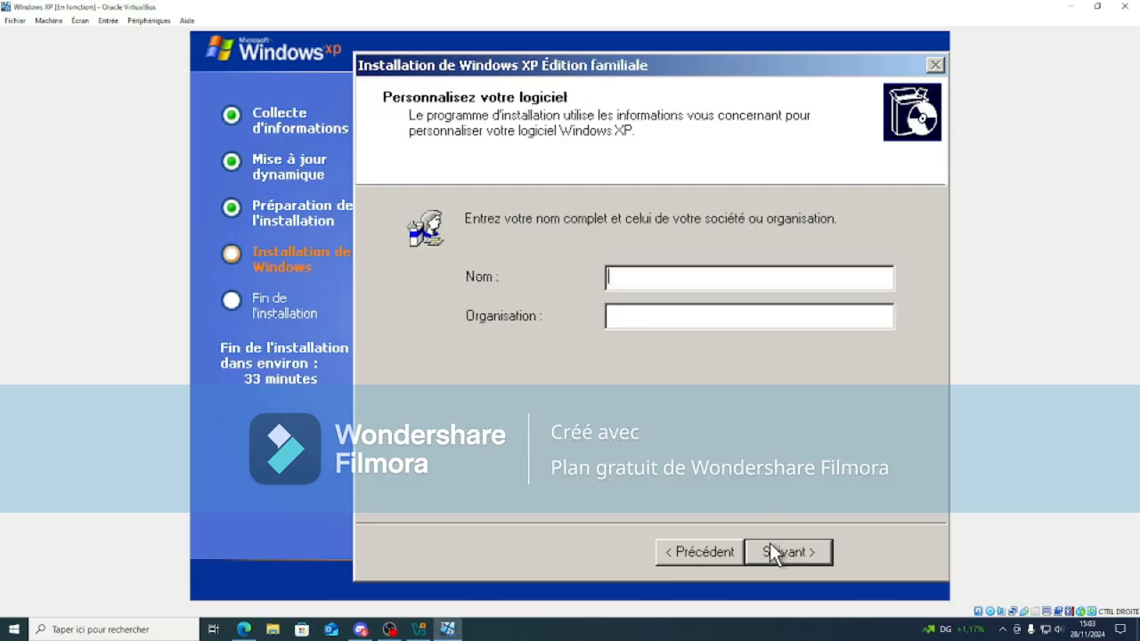
{"action": "type", "text": "Windows XP"}
{"action": "left_click", "coordinate": [772, 545]}
{"action": "left_click", "coordinate": [772, 545]}
{"action": "key", "text": "Return"}
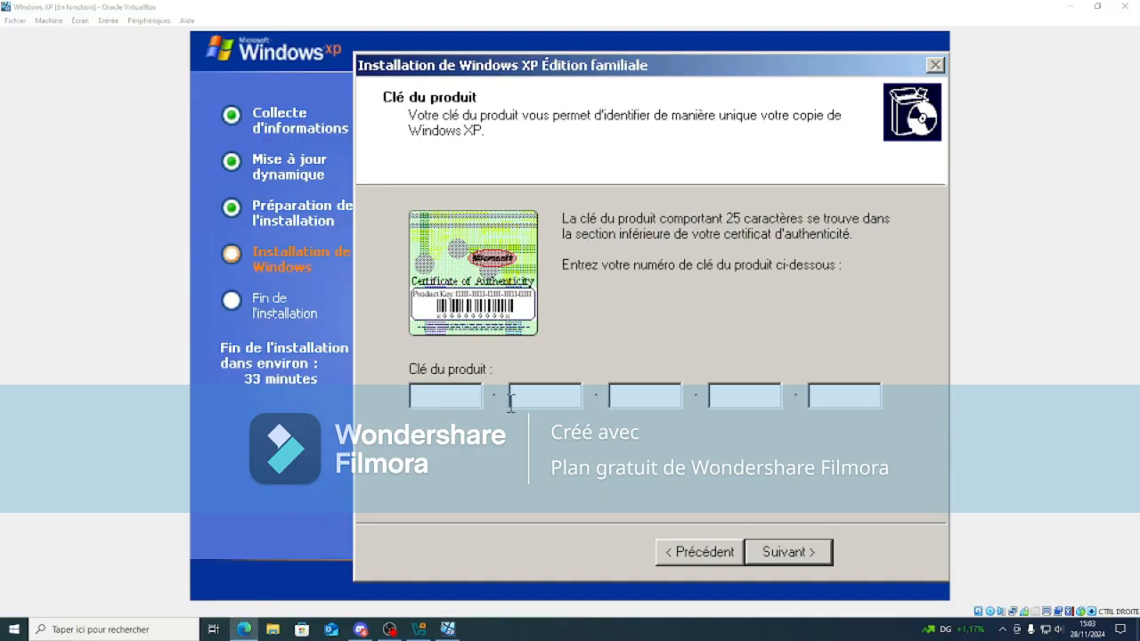
Type the 25-character product key into the Clé du produit boxes.
{"action": "left_click", "coordinate": [424, 395]}
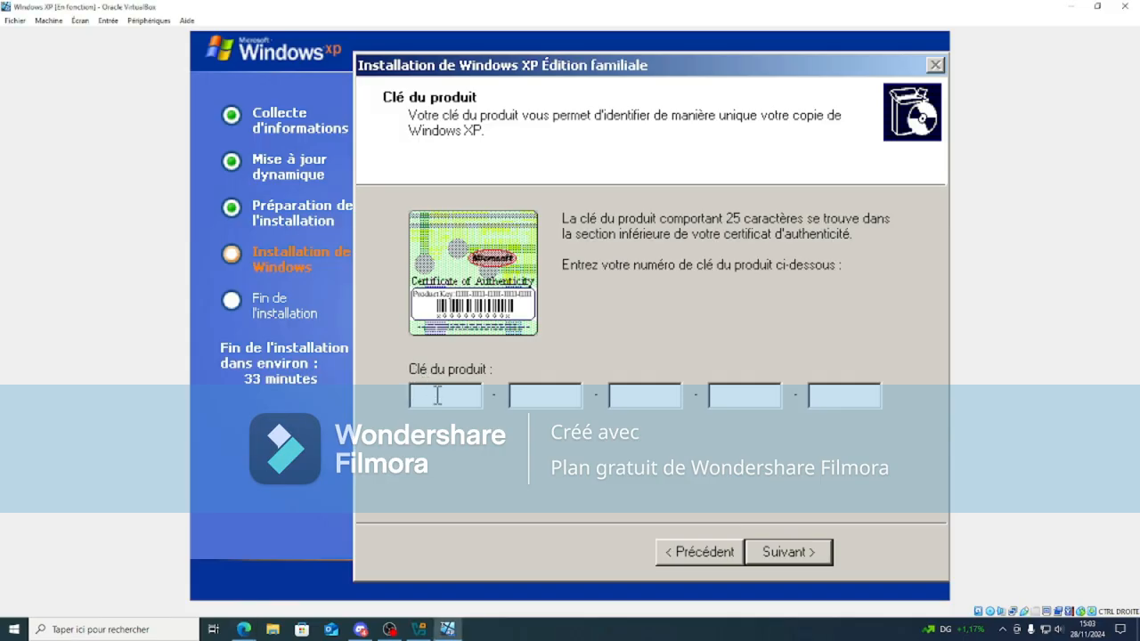
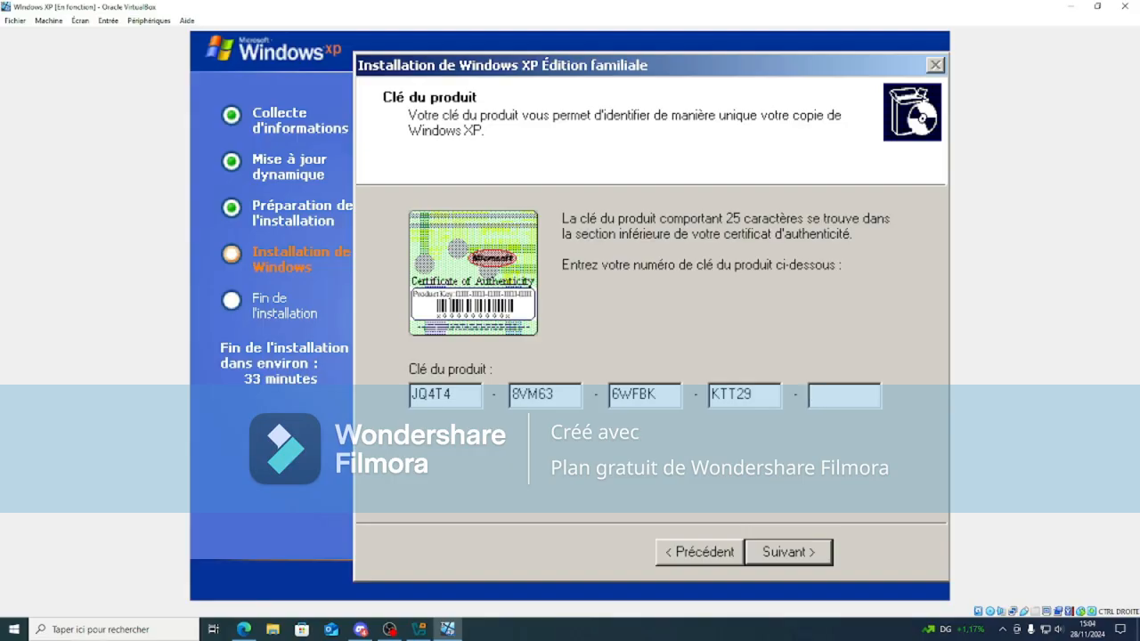
Rename the computer to WINDOWS-XP and accept the Paris date and time zone.
{"action": "key", "text": "Return"}
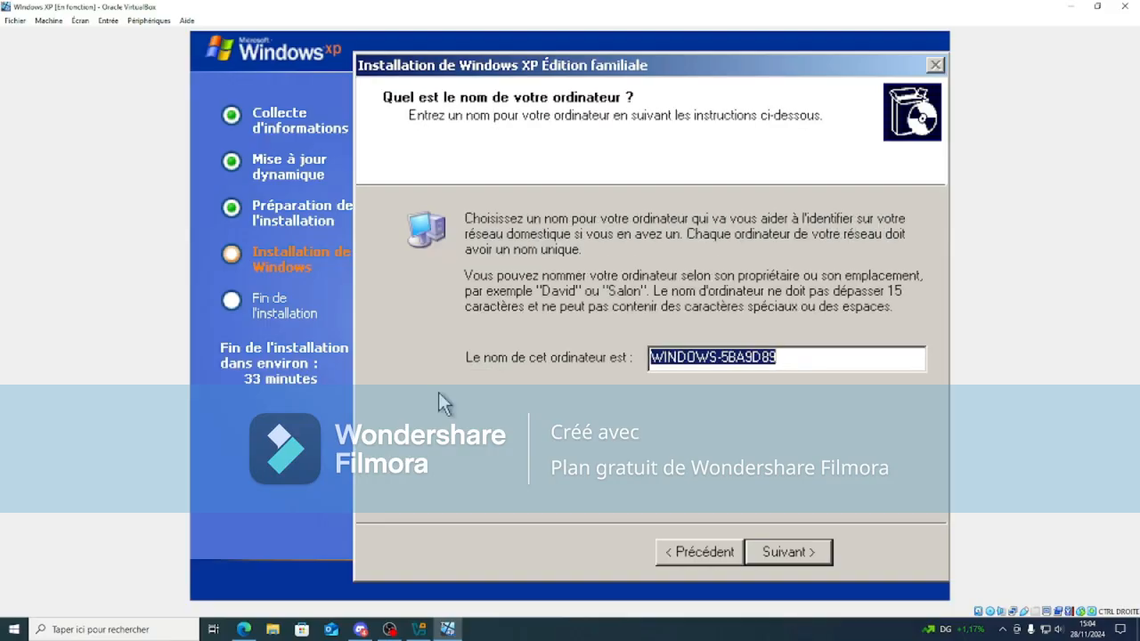
{"action": "key", "text": "End"}
{"action": "key", "text": "BackSpace"}
{"action": "key", "text": "BackSpace"}
{"action": "key", "text": "BackSpace"}
{"action": "key", "text": "BackSpace"}
{"action": "key", "text": "BackSpace"}
{"action": "key", "text": "BackSpace"}
{"action": "key", "text": "BackSpace"}
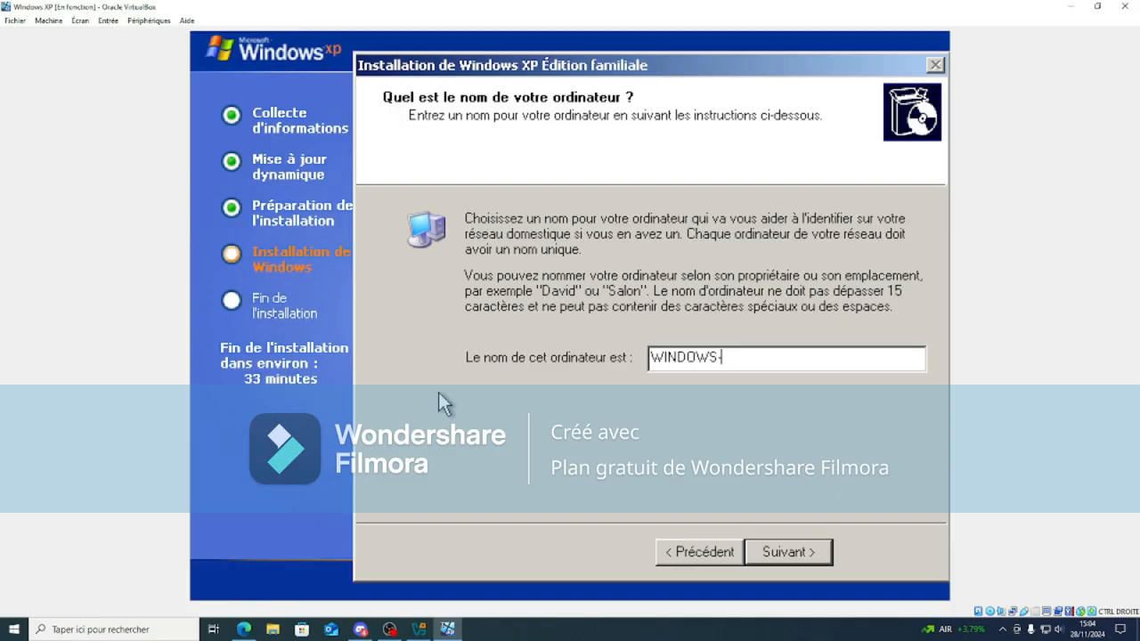
{"action": "key", "text": "Return"}
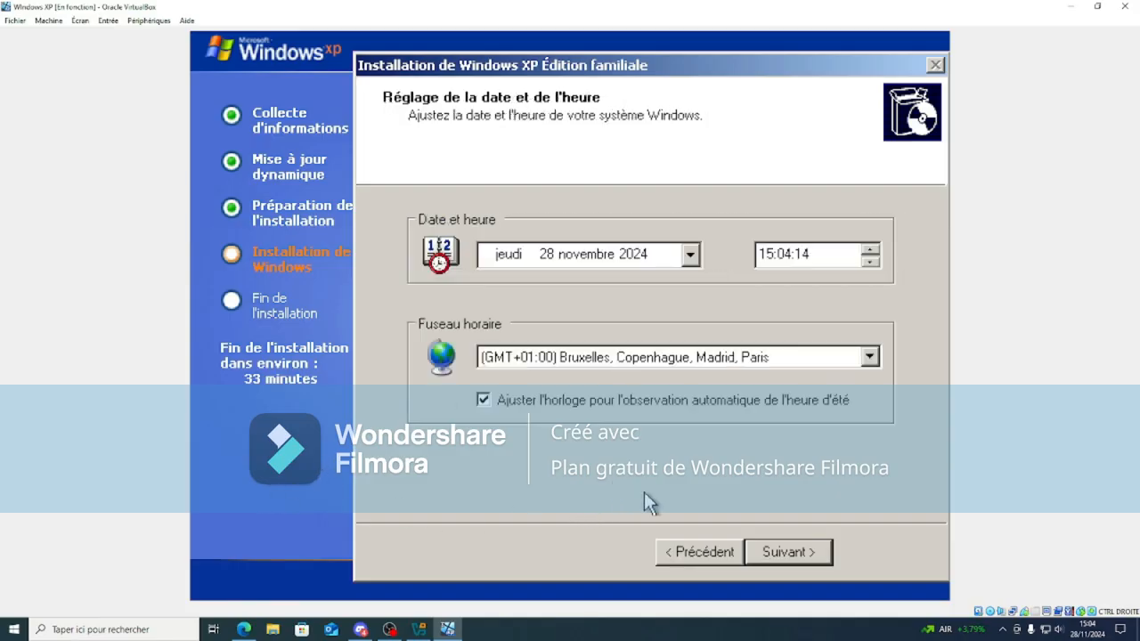
{"action": "left_click", "coordinate": [769, 552]}
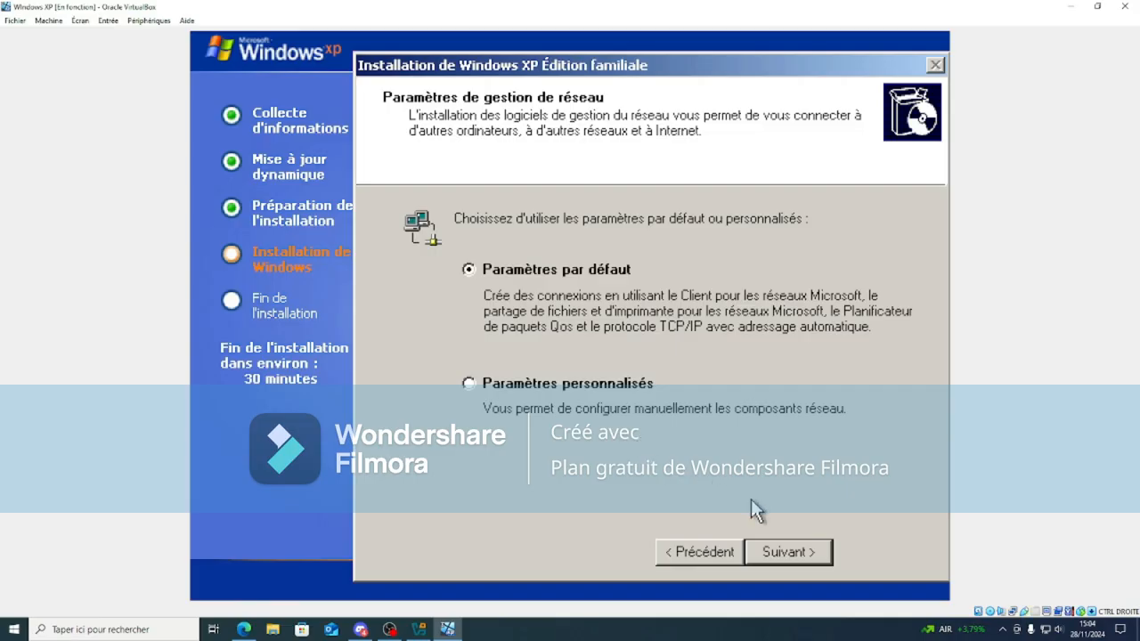
Keep the default network settings and raise the host speaker volume from 15 to 25.
{"action": "left_click", "coordinate": [794, 542]}
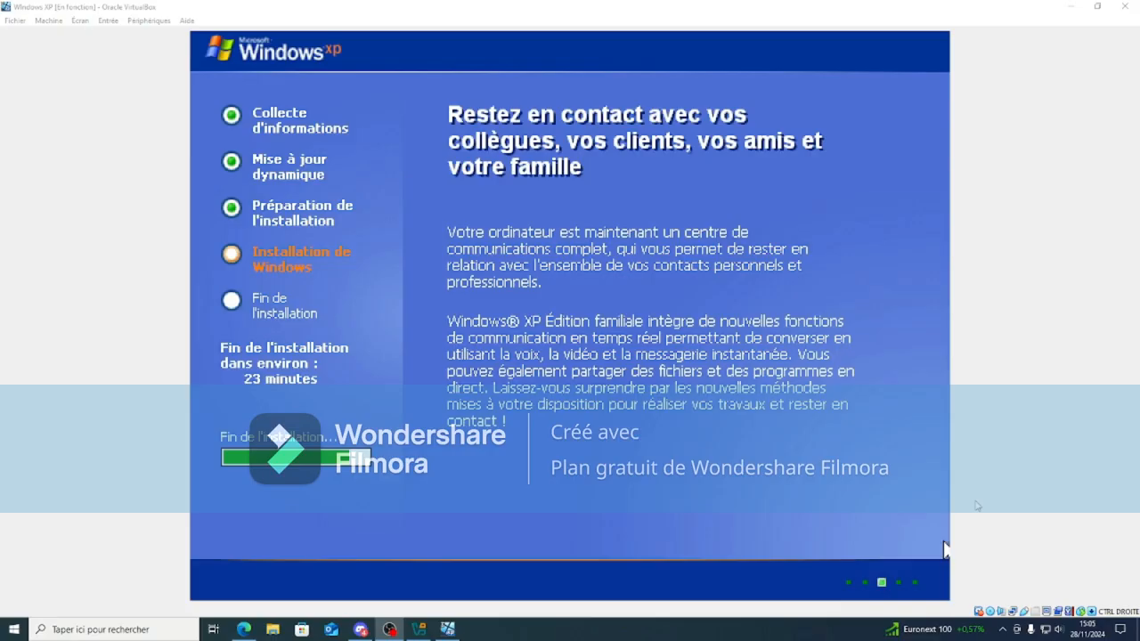
{"action": "left_click", "coordinate": [1058, 628]}
{"action": "left_click_drag", "start_coordinate": [987, 601], "coordinate": [1001, 601]}
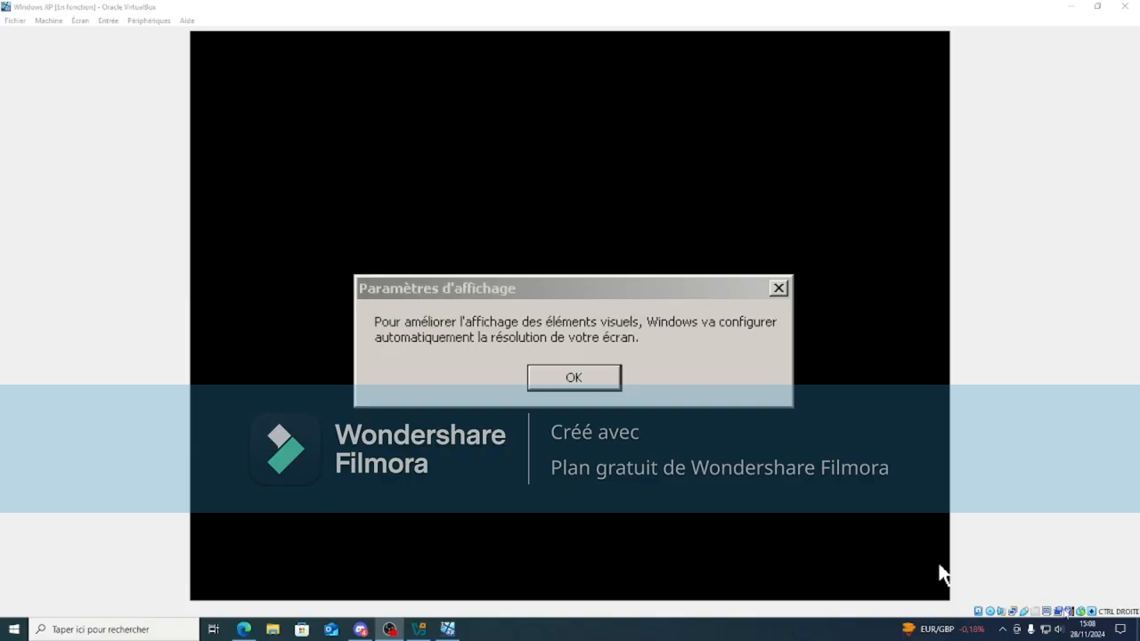
Set the VM display to 100% scale and keep the automatic resolution adjustment.
{"action": "right_click", "coordinate": [1047, 612]}
{"action": "mouse_move", "coordinate": [1033, 601]}
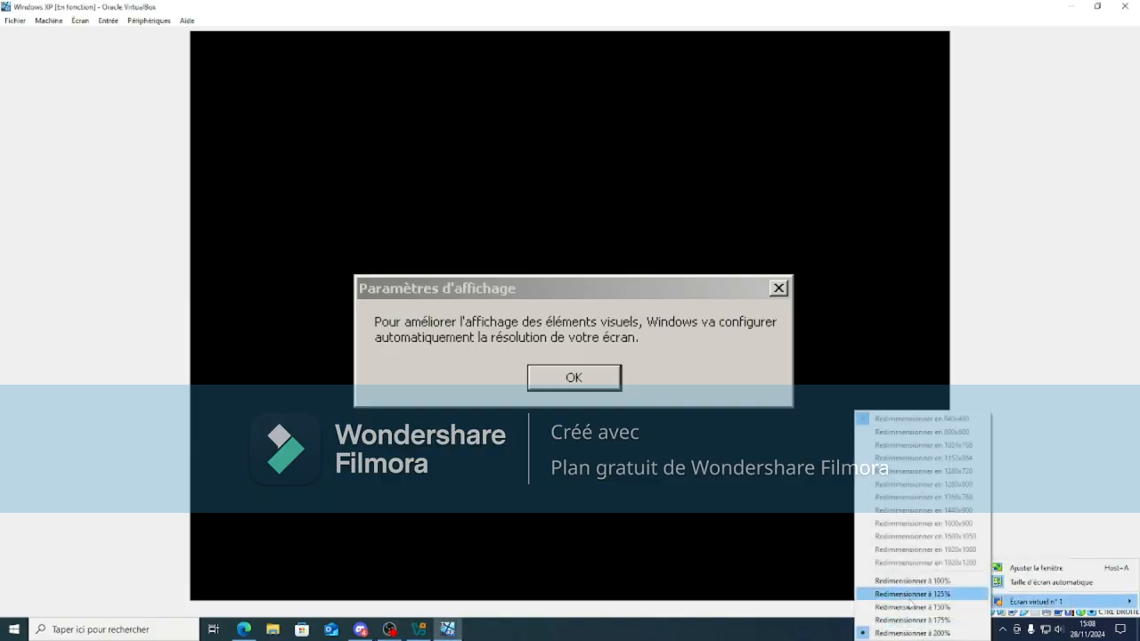
{"action": "left_click", "coordinate": [891, 582]}
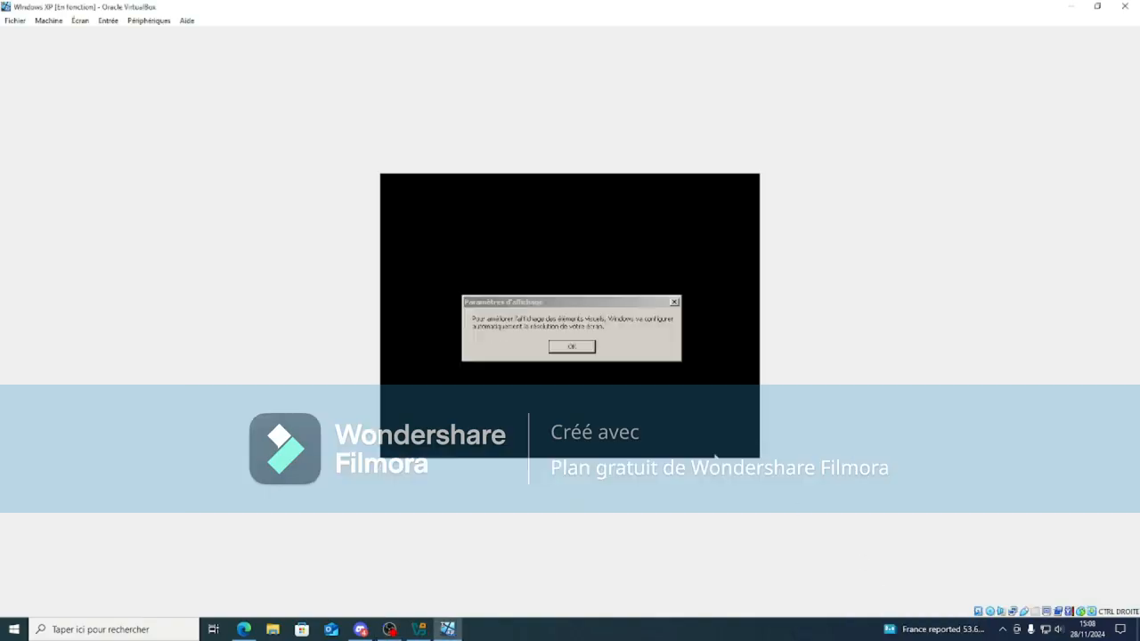
{"action": "left_click", "coordinate": [572, 347]}
{"action": "left_click", "coordinate": [484, 231]}
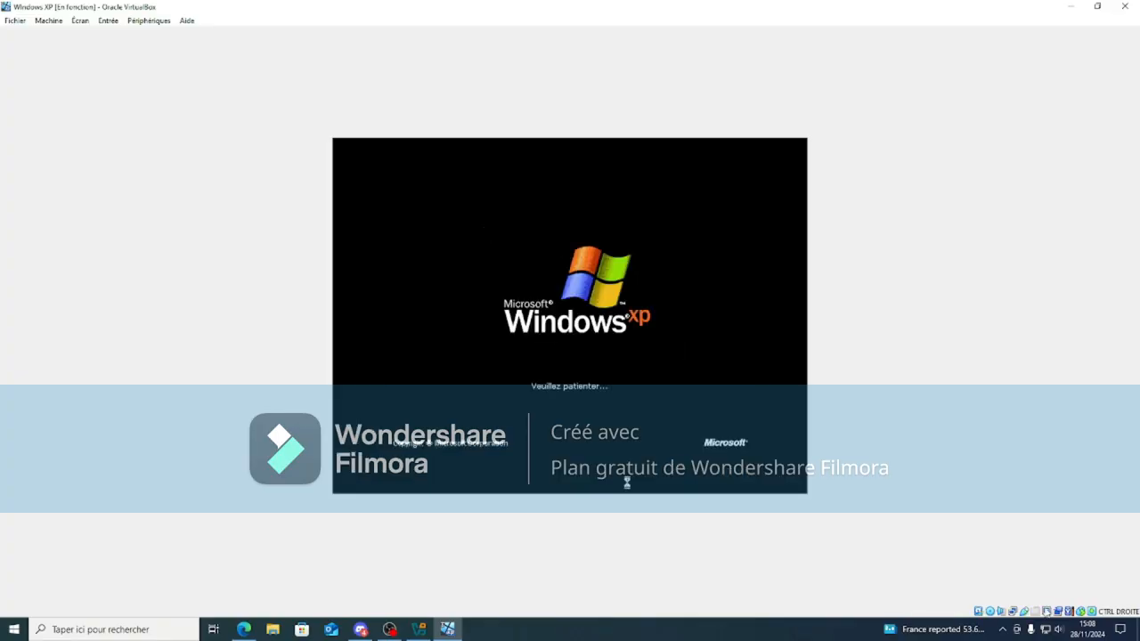
Try 125% and 150% guest display scaling, settling on 125%.
{"action": "right_click", "coordinate": [1046, 611]}
{"action": "mouse_move", "coordinate": [1038, 599]}
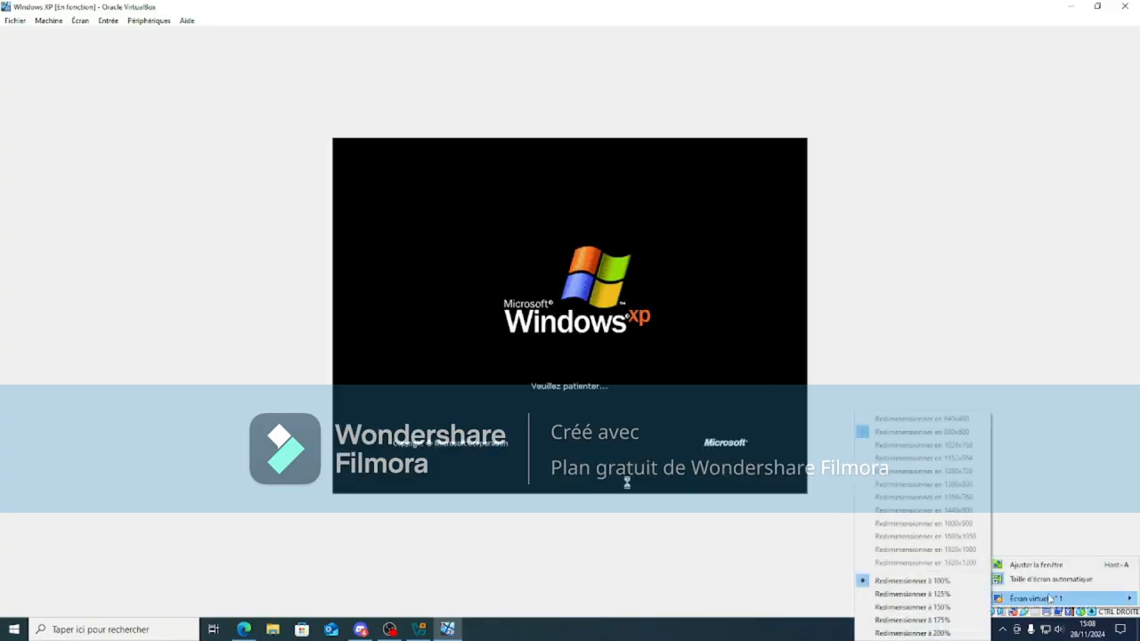
{"action": "left_click", "coordinate": [933, 594]}
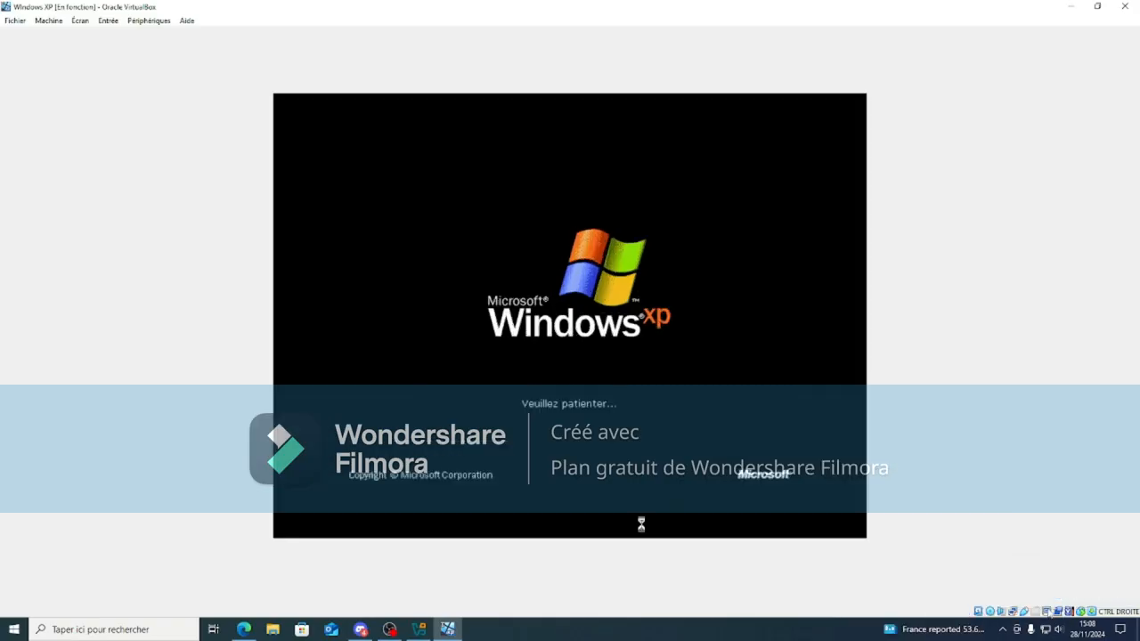
{"action": "right_click", "coordinate": [1047, 612]}
{"action": "mouse_move", "coordinate": [1038, 599]}
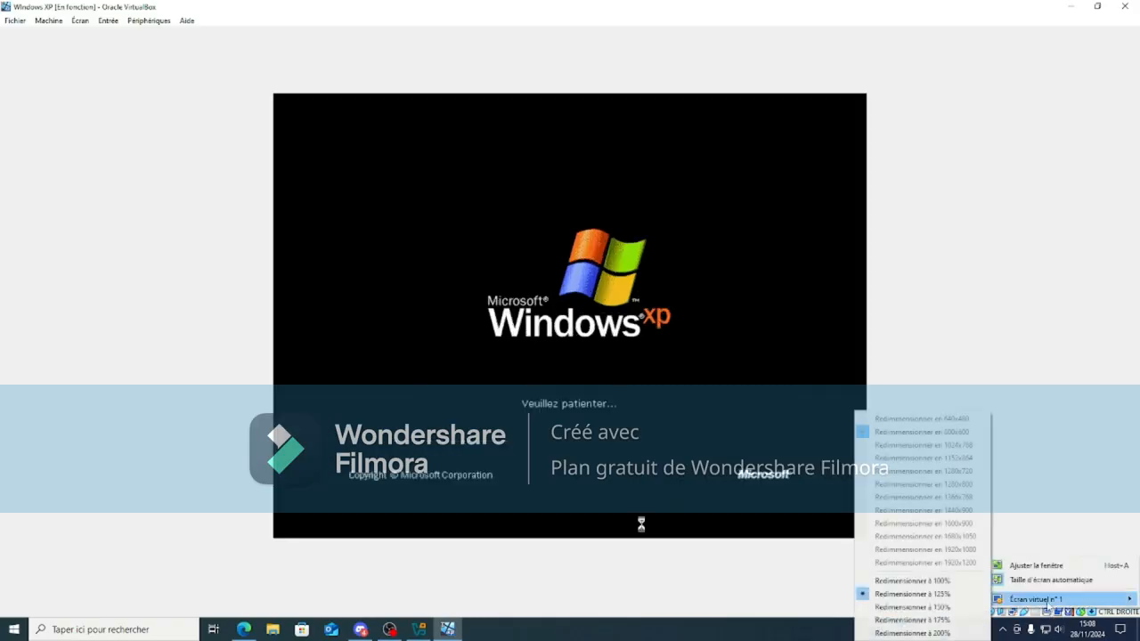
{"action": "left_click", "coordinate": [960, 613]}
{"action": "mouse_move", "coordinate": [936, 628]}
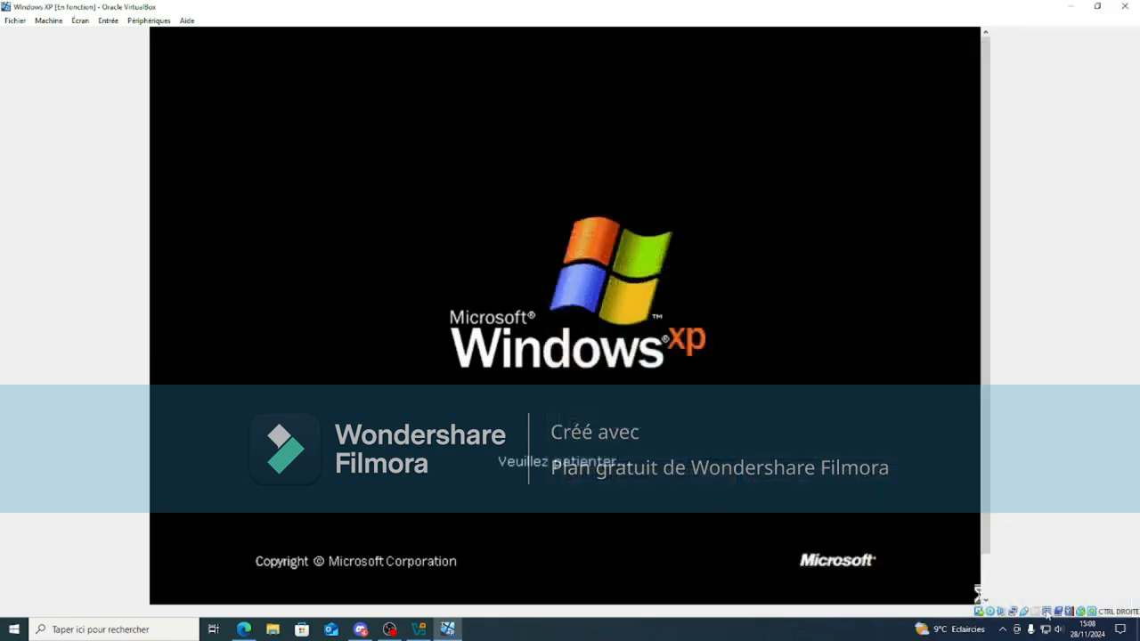
{"action": "right_click", "coordinate": [1046, 612]}
{"action": "mouse_move", "coordinate": [1037, 602]}
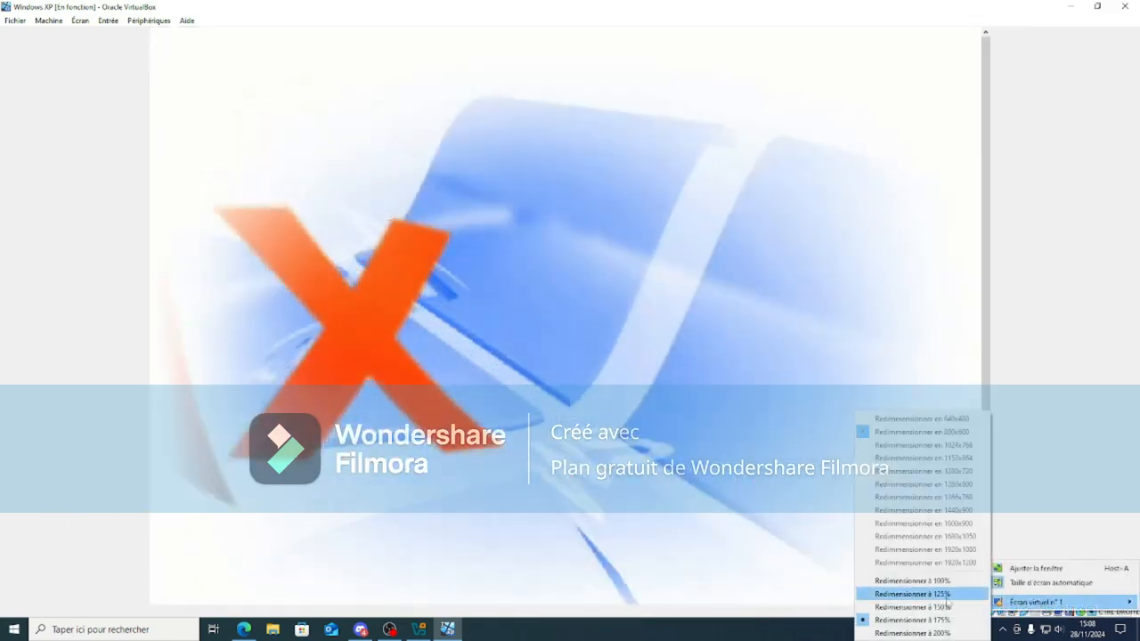
{"action": "left_click", "coordinate": [946, 594]}
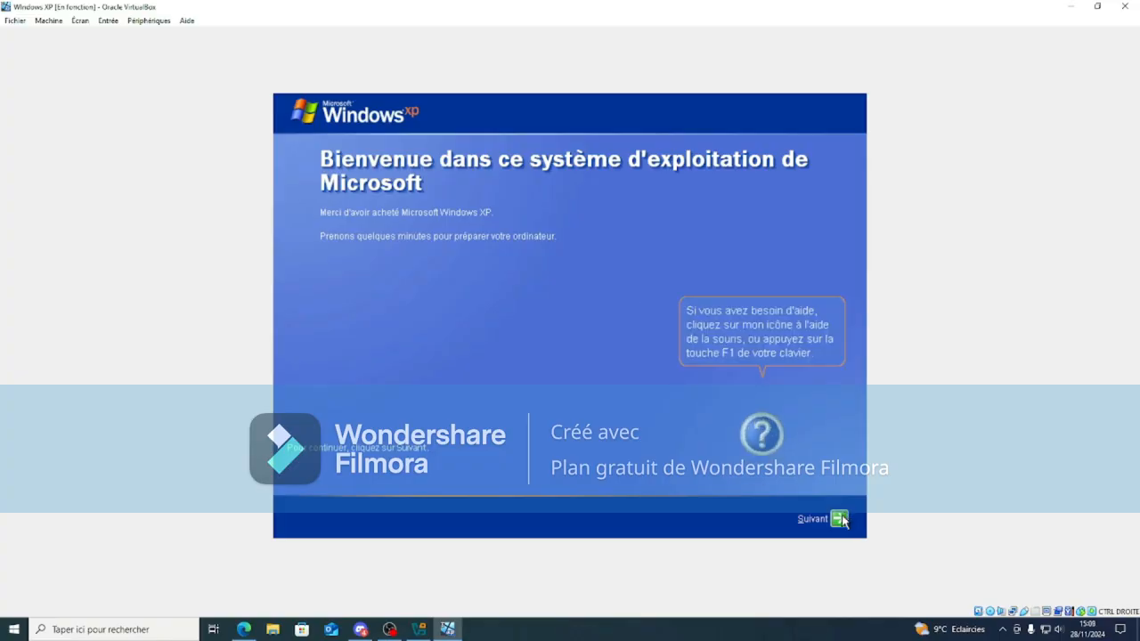
Skip automatic updates and postpone Windows activation in the XP welcome assistant.
{"action": "left_click", "coordinate": [840, 519]}
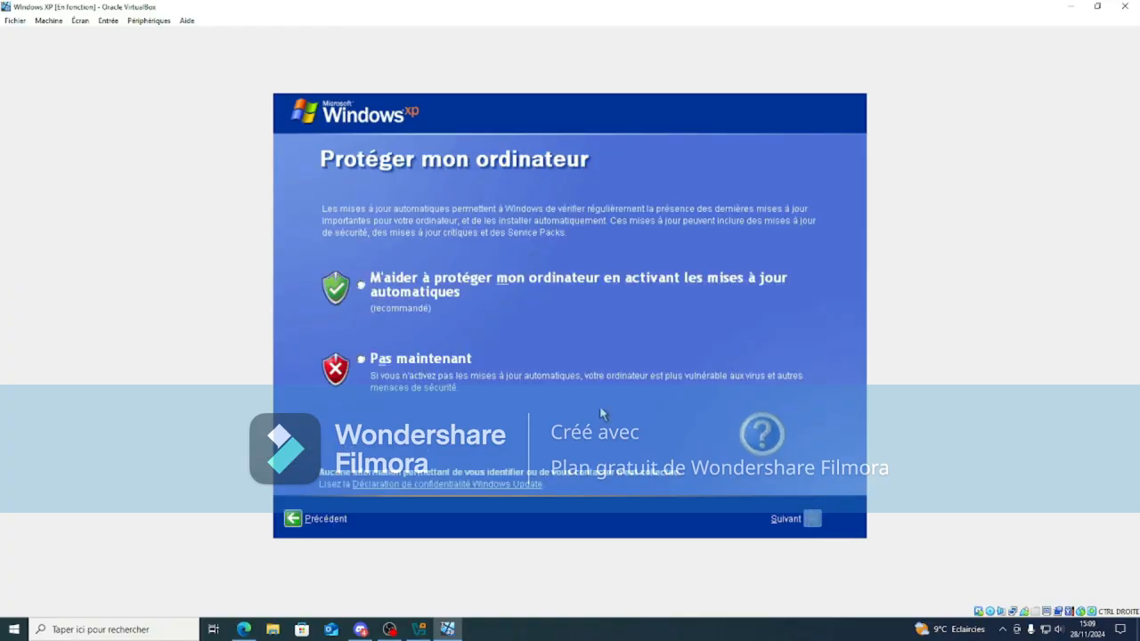
{"action": "left_click", "coordinate": [434, 359]}
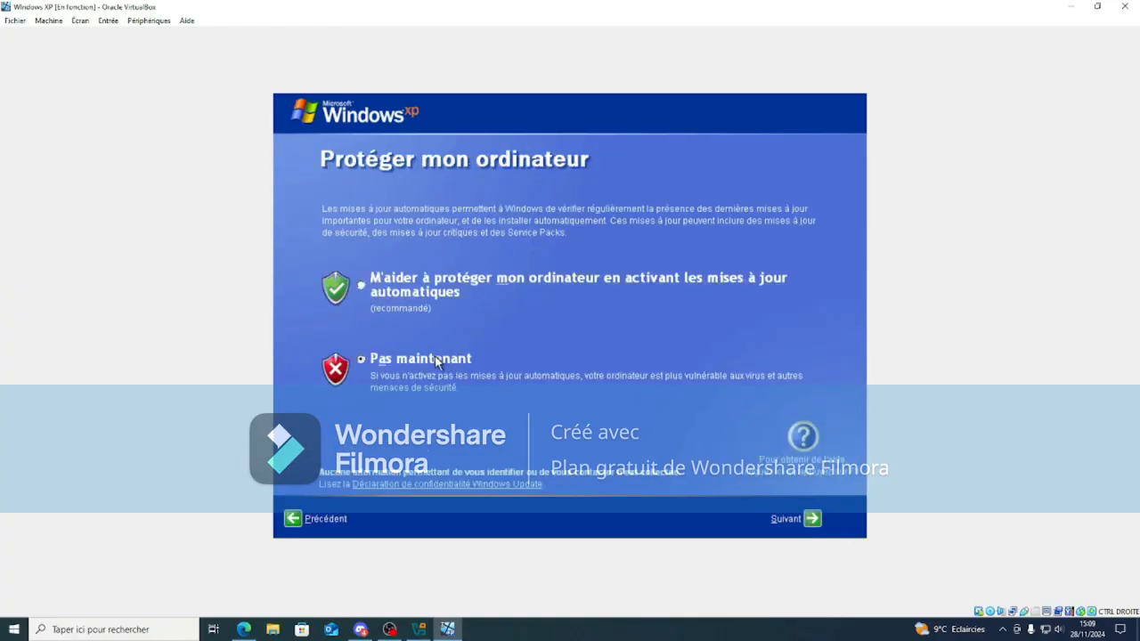
{"action": "left_click", "coordinate": [806, 518]}
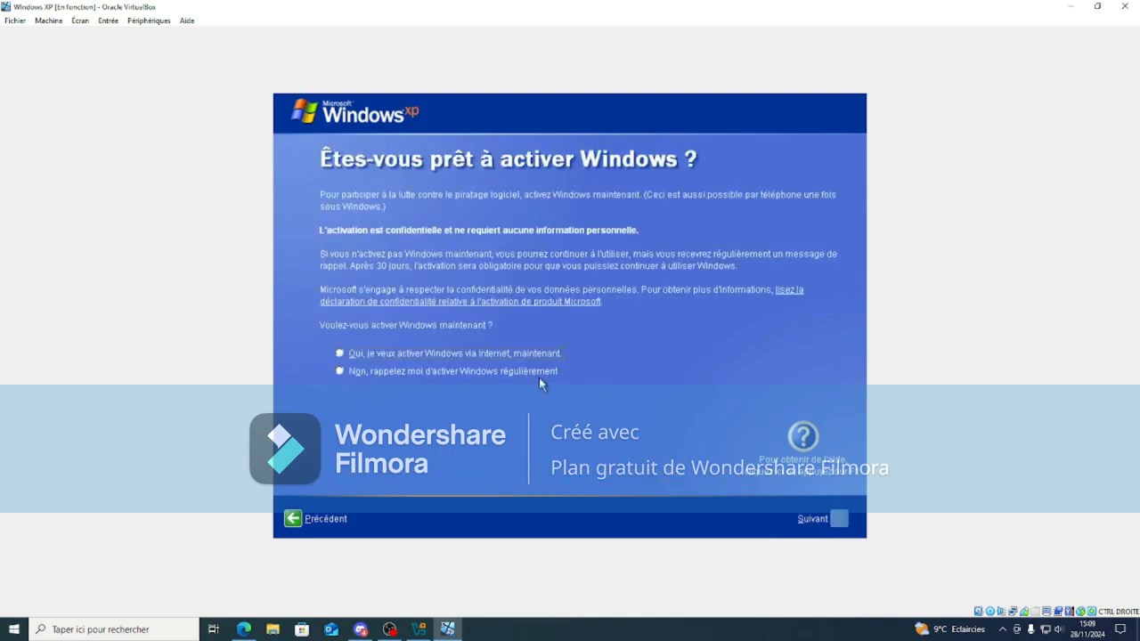
{"action": "left_click", "coordinate": [532, 372]}
{"action": "left_click", "coordinate": [842, 518]}
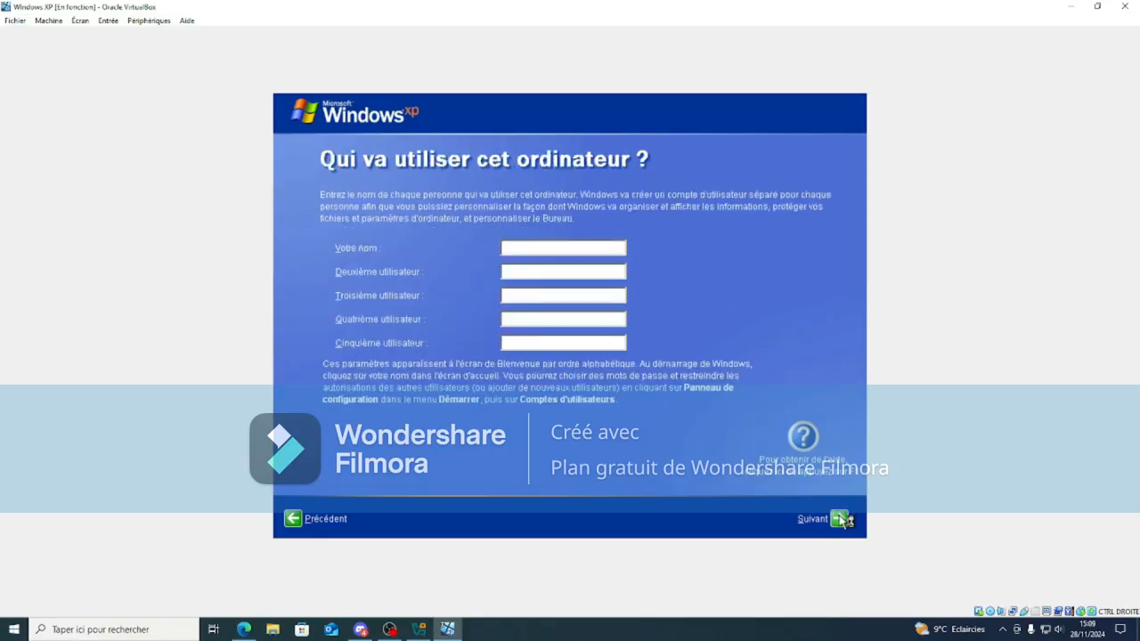
Name the first user account 'Windows XP' and continue to the final page.
{"action": "left_click", "coordinate": [536, 247]}
{"action": "type", "text": "Windows X"}
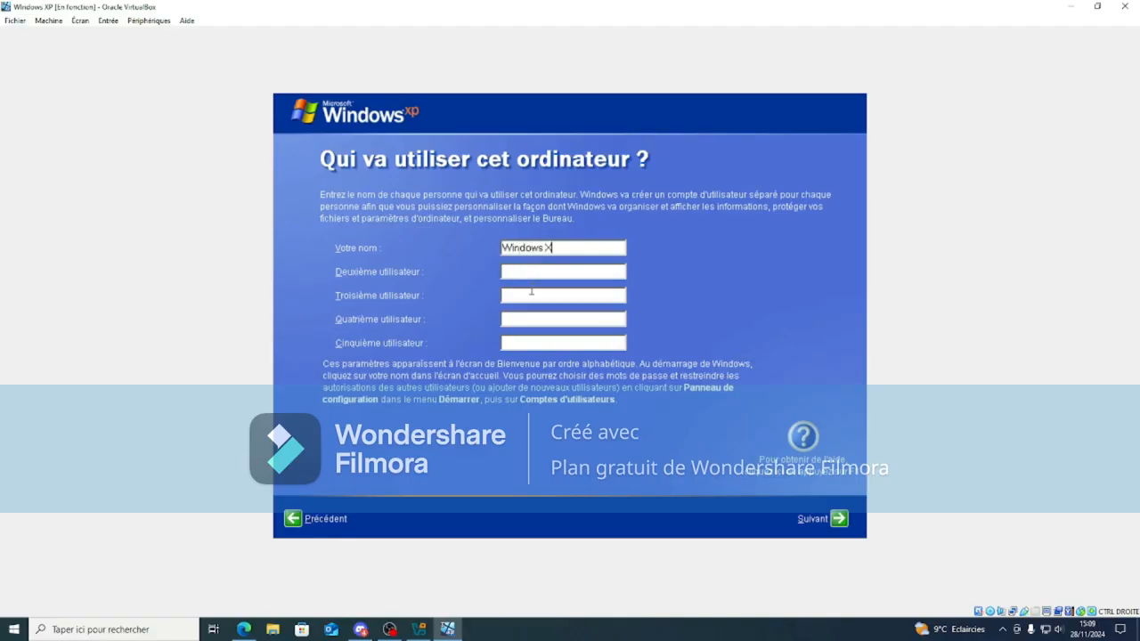
{"action": "type", "text": "P"}
{"action": "left_click", "coordinate": [839, 519]}
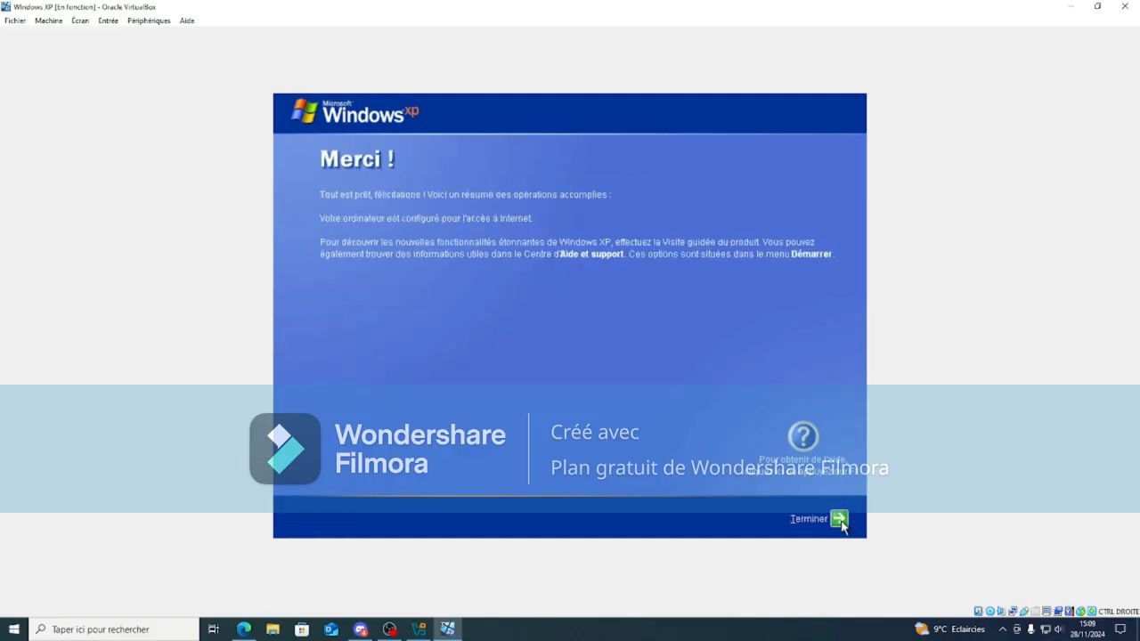
Finish the welcome assistant and open the display properties' resolution settings on the XP desktop.
{"action": "left_click", "coordinate": [841, 520]}
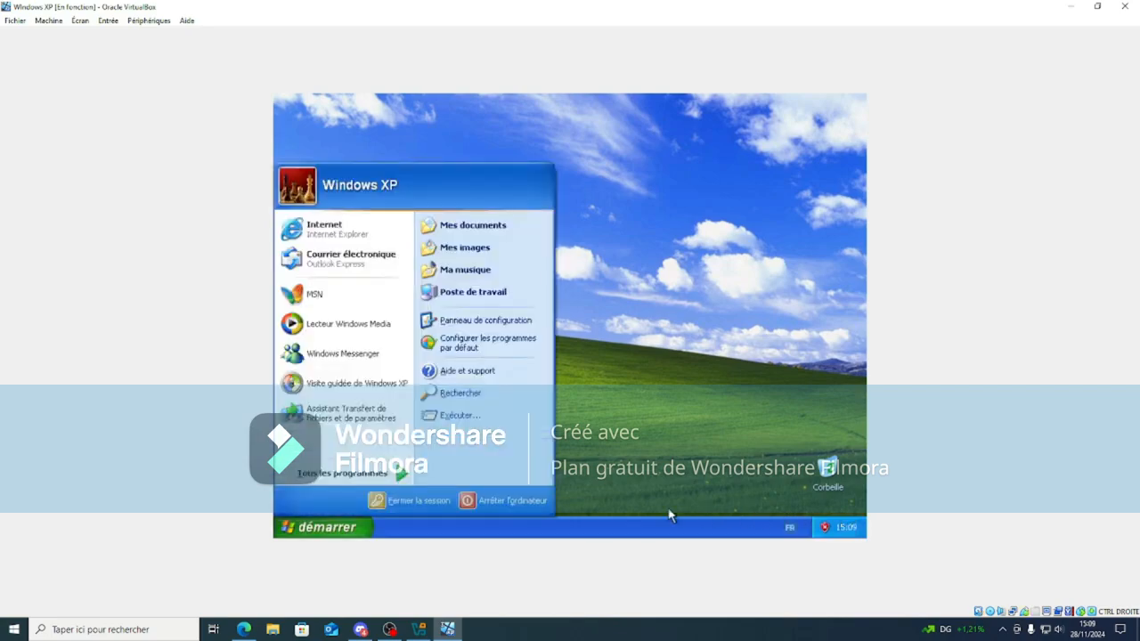
{"action": "left_click", "coordinate": [350, 531]}
{"action": "right_click", "coordinate": [523, 388]}
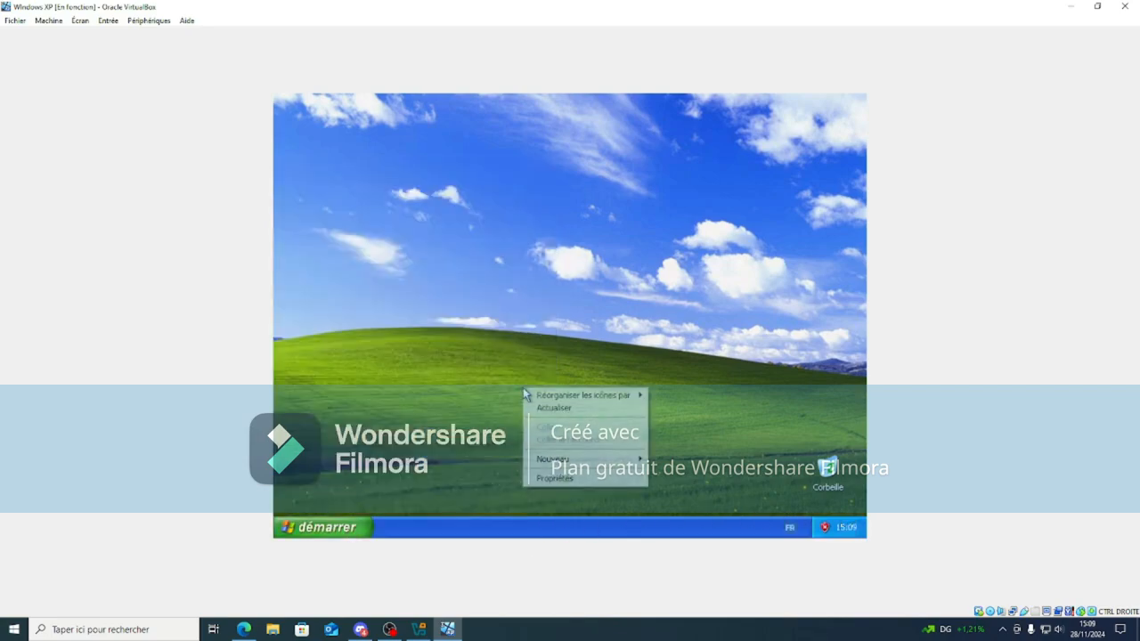
{"action": "left_click", "coordinate": [543, 478]}
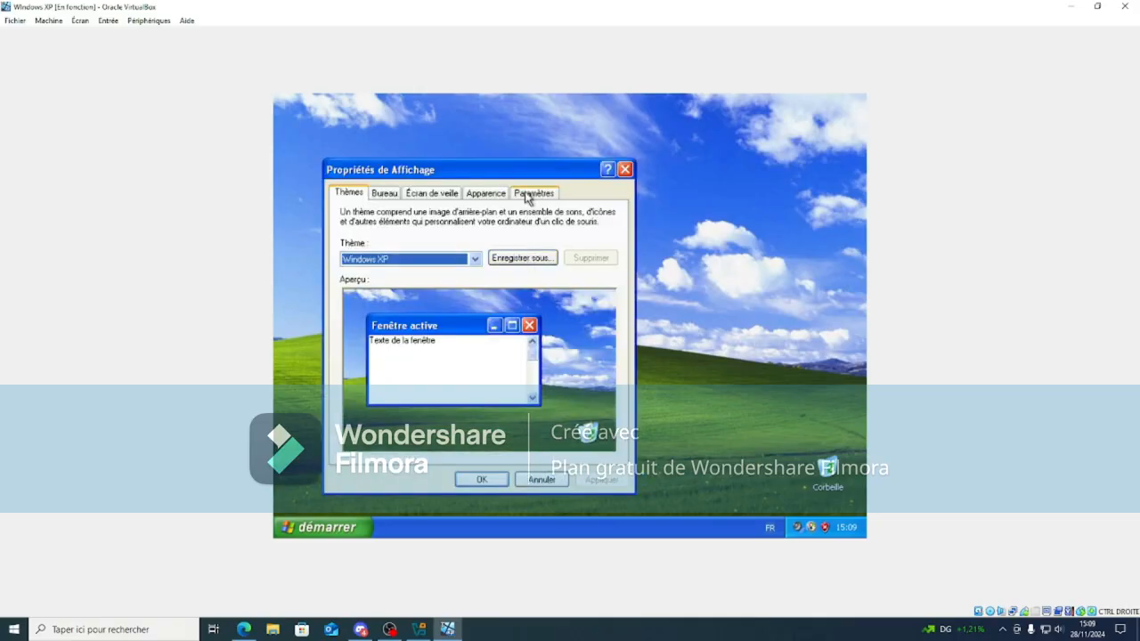
{"action": "left_click", "coordinate": [532, 193]}
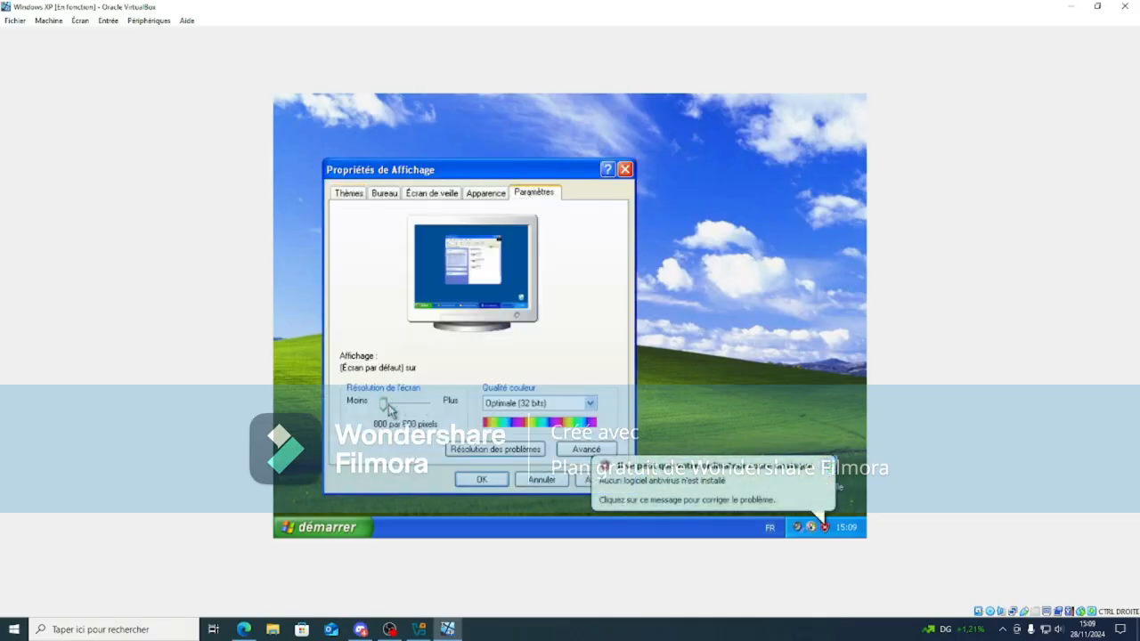
Try a 1600 by 1200 resolution, adjusting the VM scaling, then revert it.
{"action": "left_click_drag", "start_coordinate": [387, 408], "coordinate": [443, 412]}
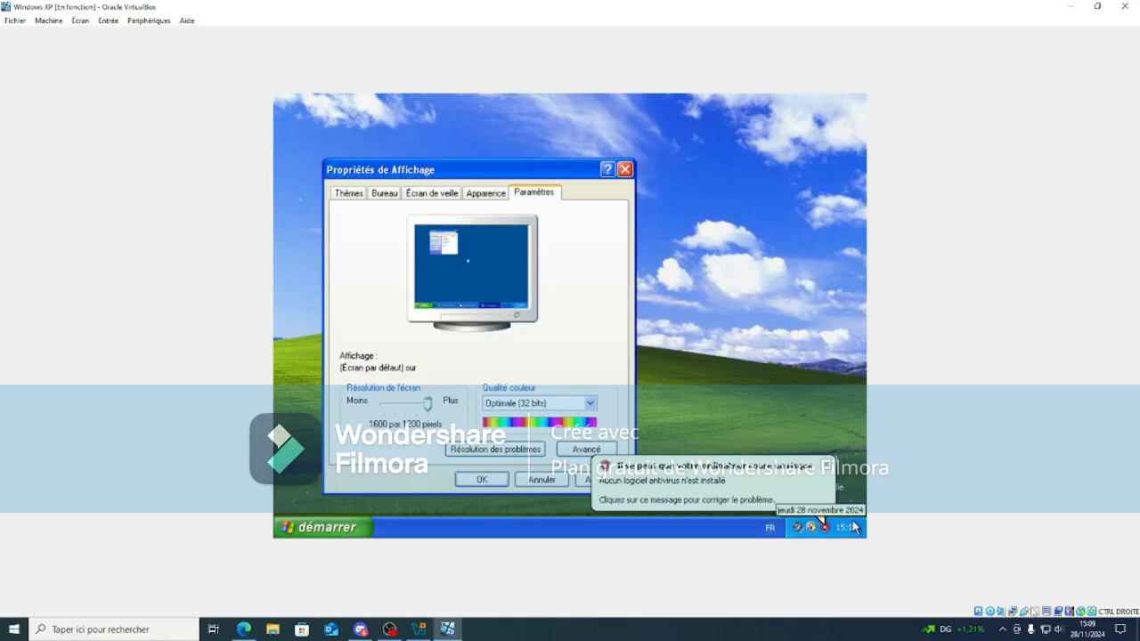
{"action": "right_click", "coordinate": [1047, 612]}
{"action": "mouse_move", "coordinate": [1044, 602]}
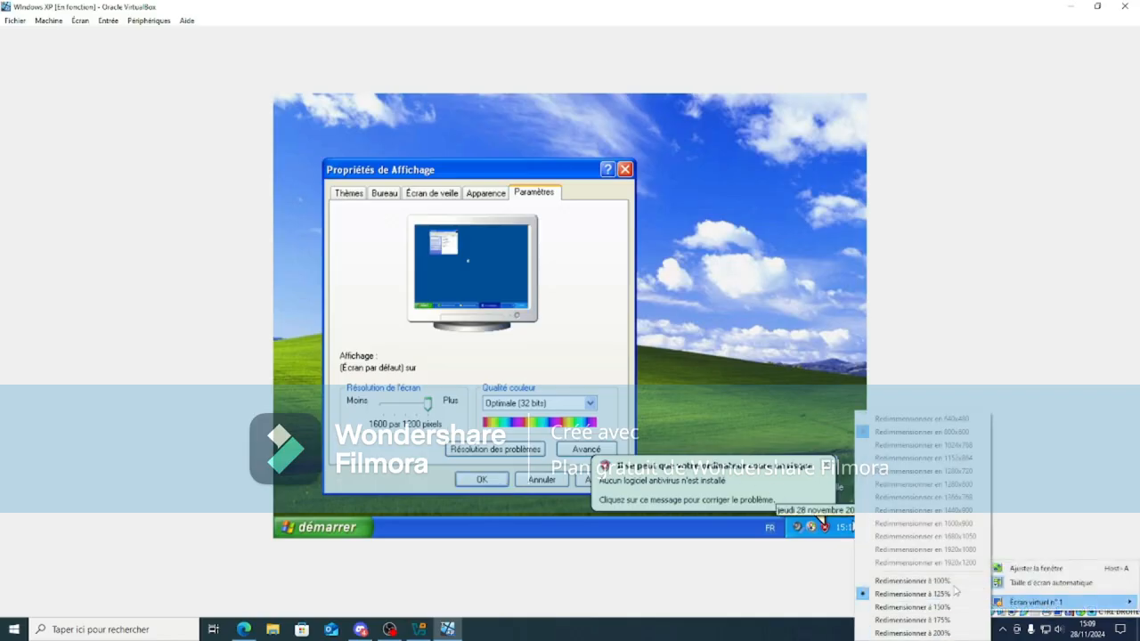
{"action": "left_click", "coordinate": [908, 555]}
{"action": "left_click", "coordinate": [579, 448]}
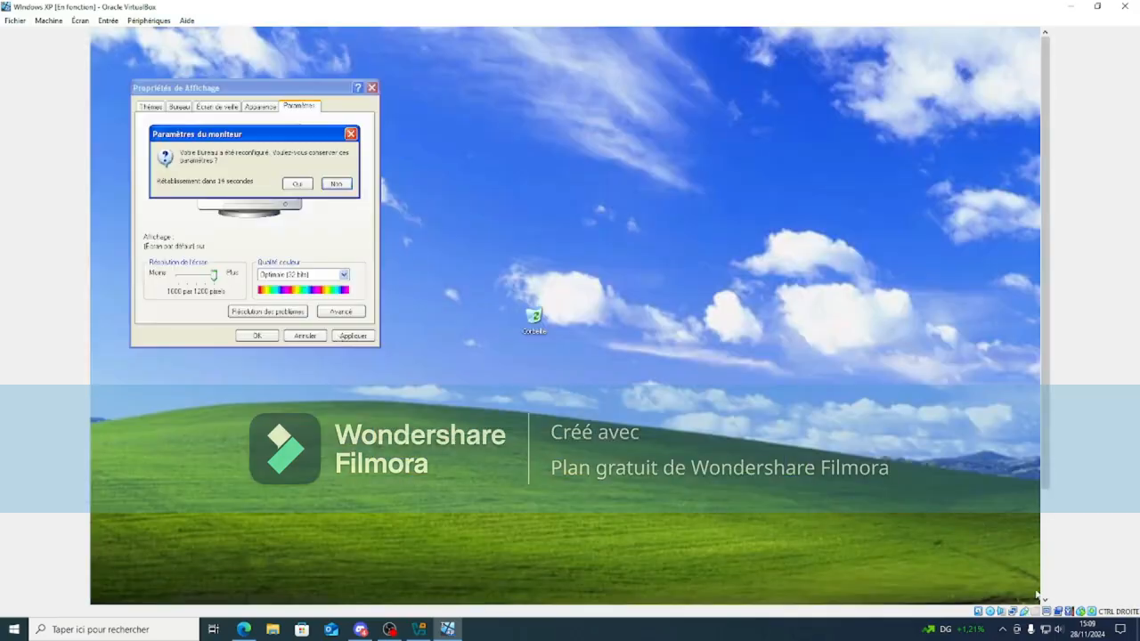
{"action": "left_click", "coordinate": [336, 183]}
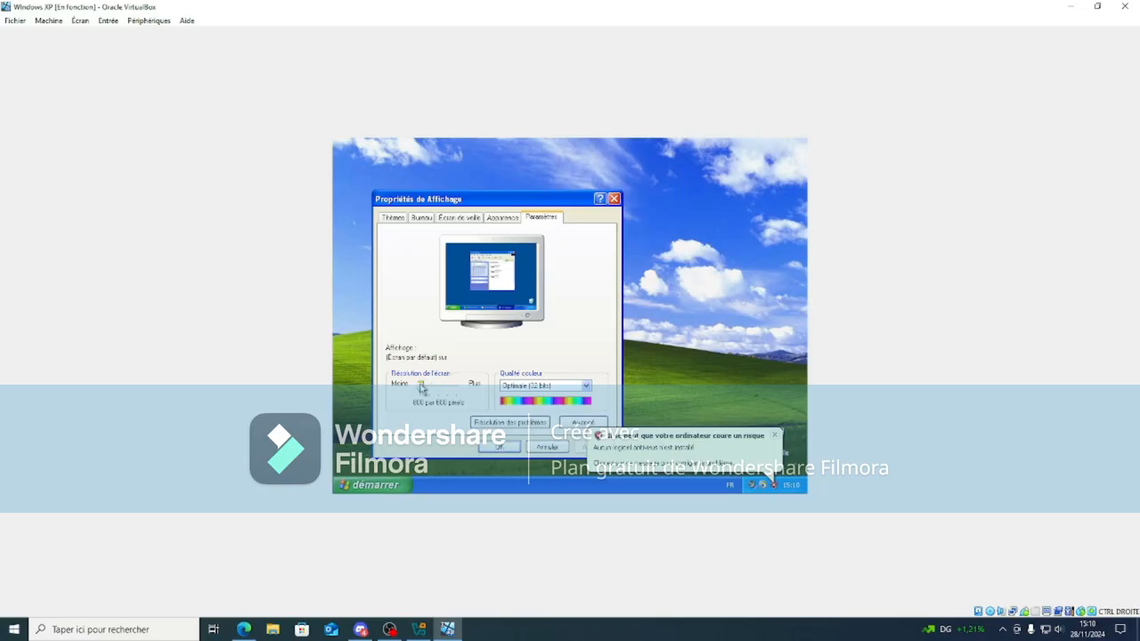
Reject 1280 by 1024, then apply and keep 1152 by 864 and close the dialog.
{"action": "left_click_drag", "start_coordinate": [422, 384], "coordinate": [447, 407]}
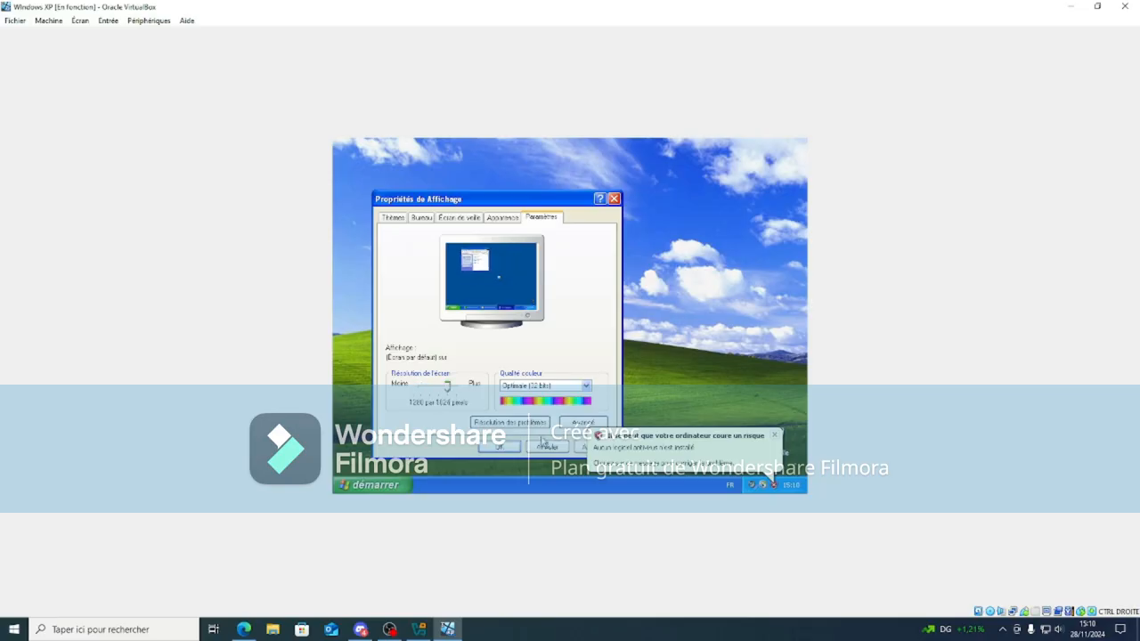
{"action": "left_click", "coordinate": [584, 448]}
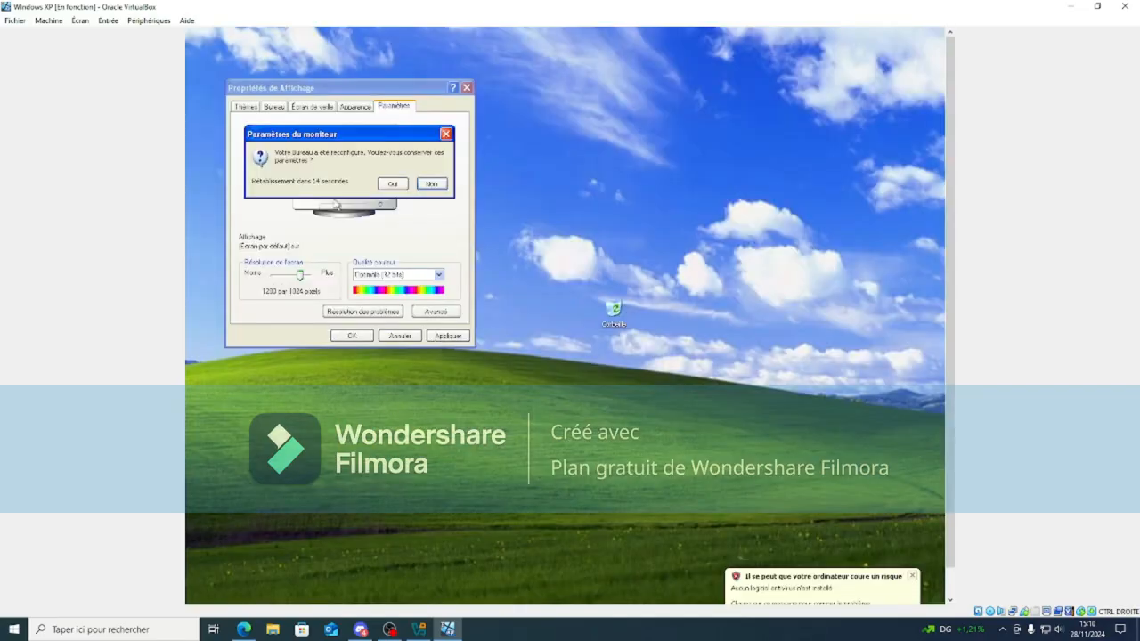
{"action": "left_click", "coordinate": [431, 184]}
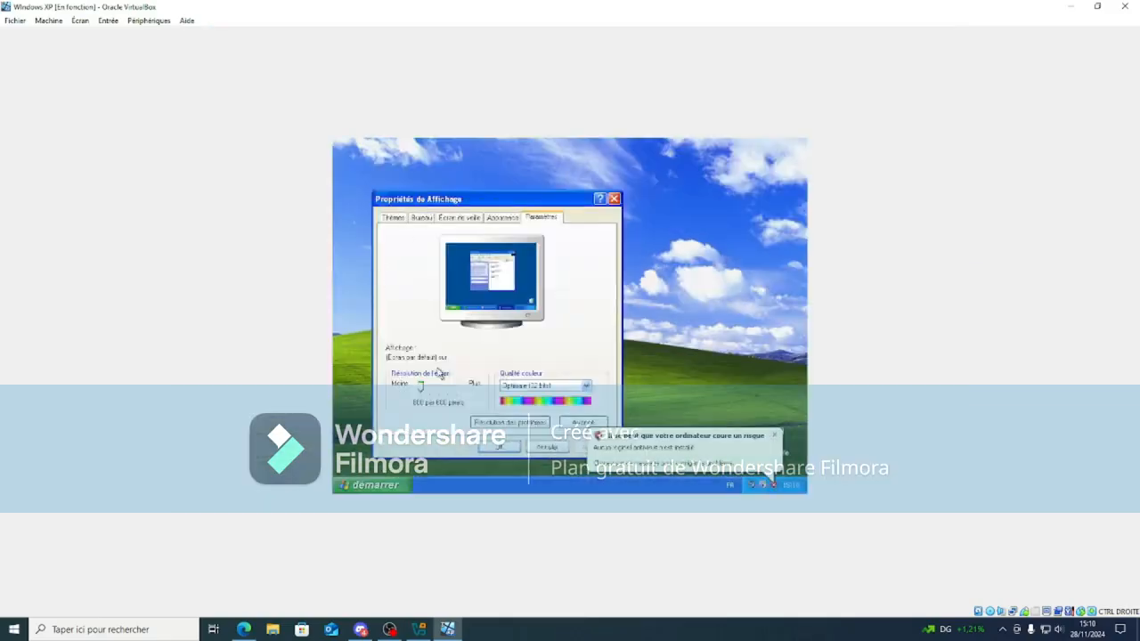
{"action": "left_click_drag", "start_coordinate": [424, 388], "coordinate": [440, 395]}
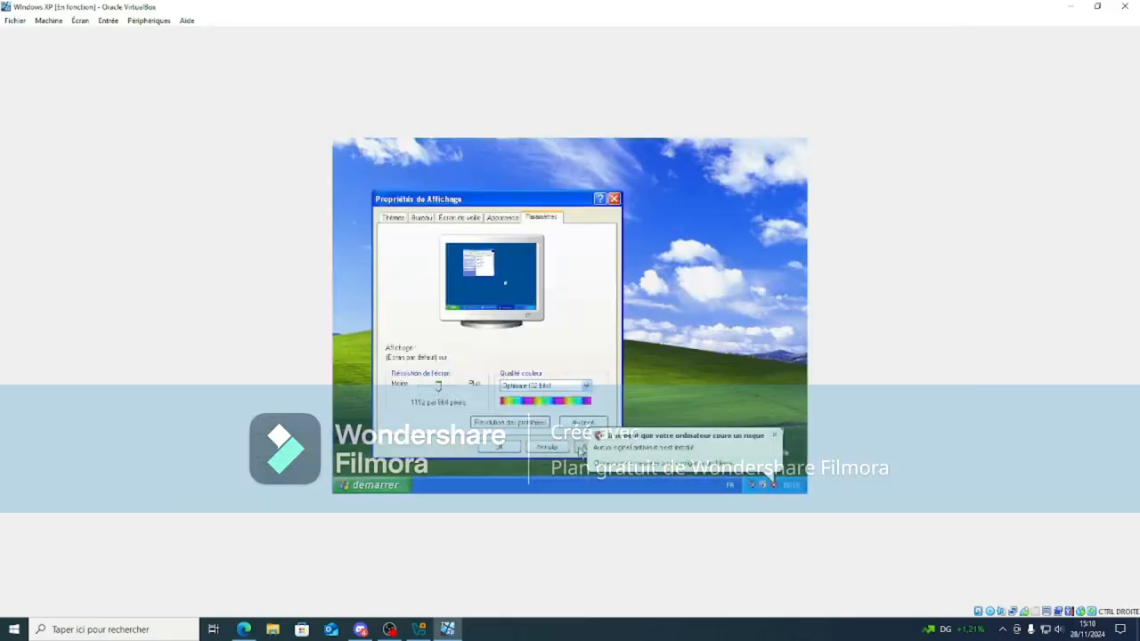
{"action": "left_click", "coordinate": [579, 447]}
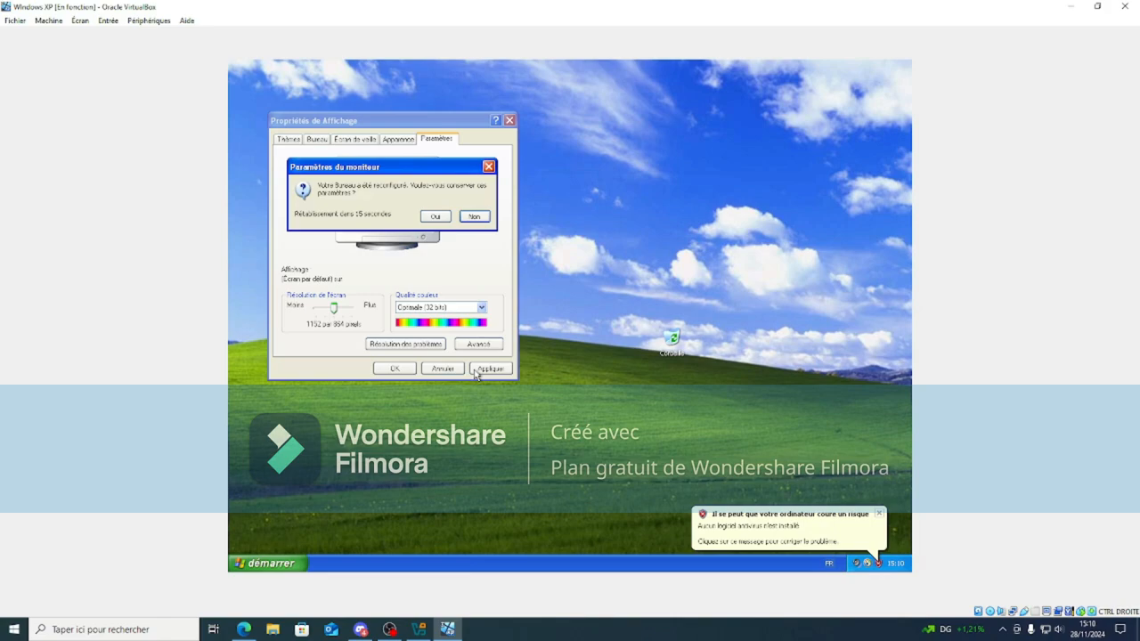
{"action": "left_click", "coordinate": [437, 217]}
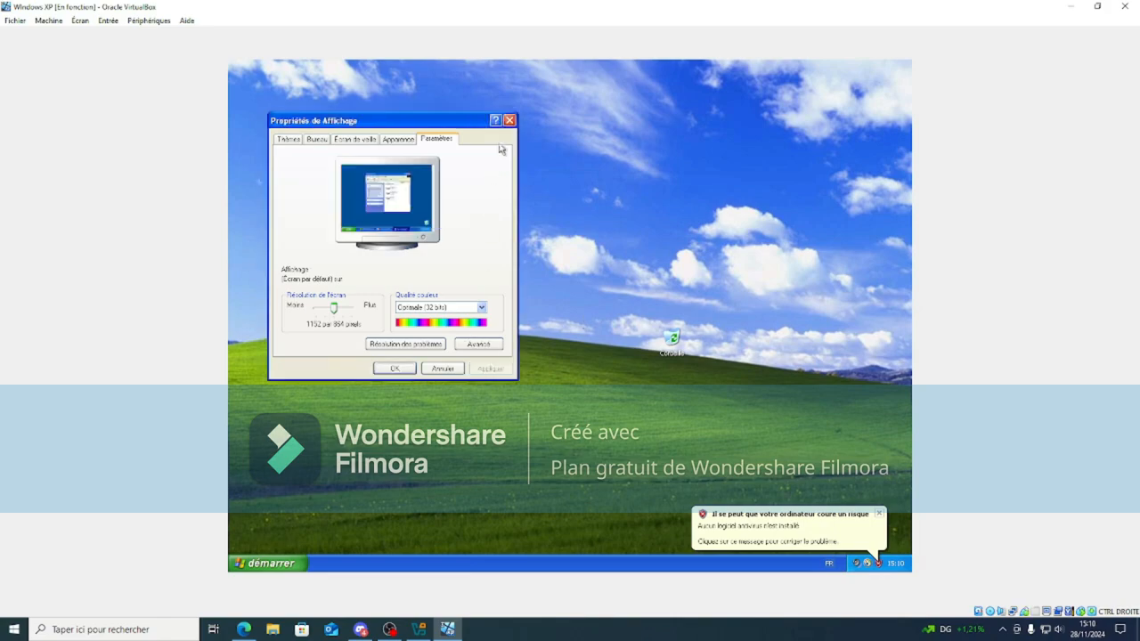
{"action": "left_click", "coordinate": [509, 122]}
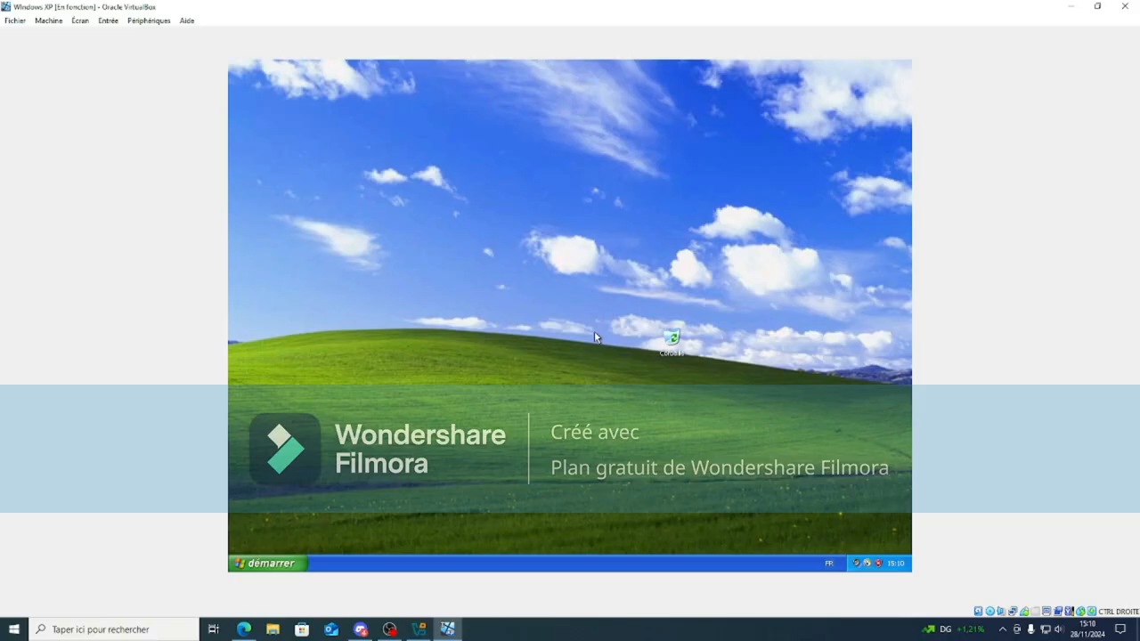
Move the Corbeille to the bottom-right corner and dismiss the XP tour notification.
{"action": "left_click", "coordinate": [674, 343]}
{"action": "left_click_drag", "start_coordinate": [674, 343], "coordinate": [883, 520]}
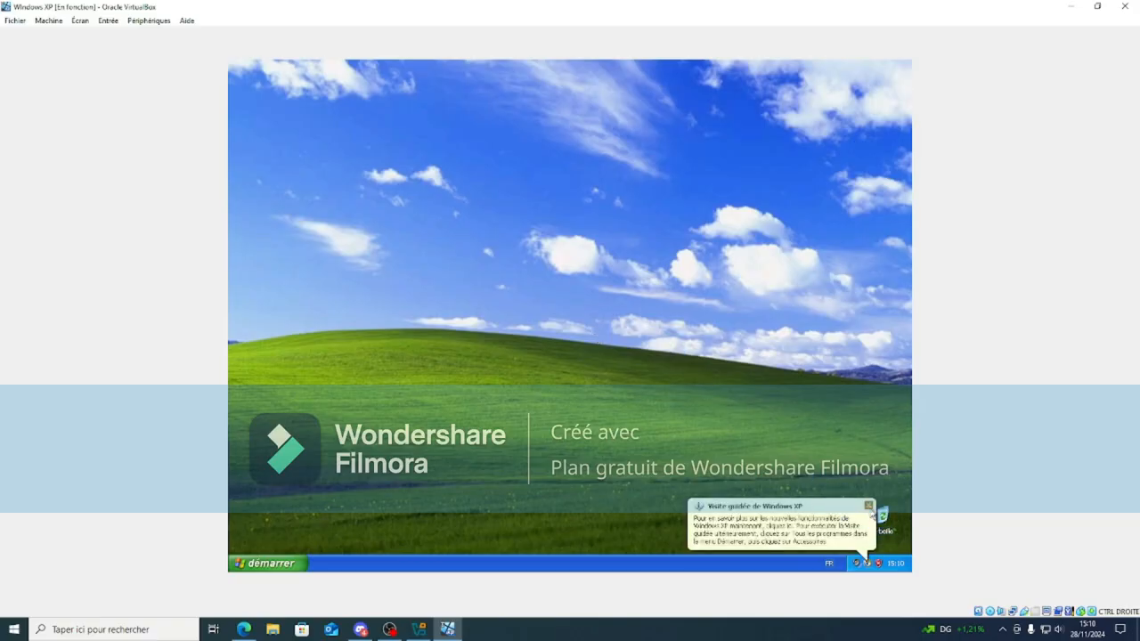
{"action": "left_click", "coordinate": [869, 506]}
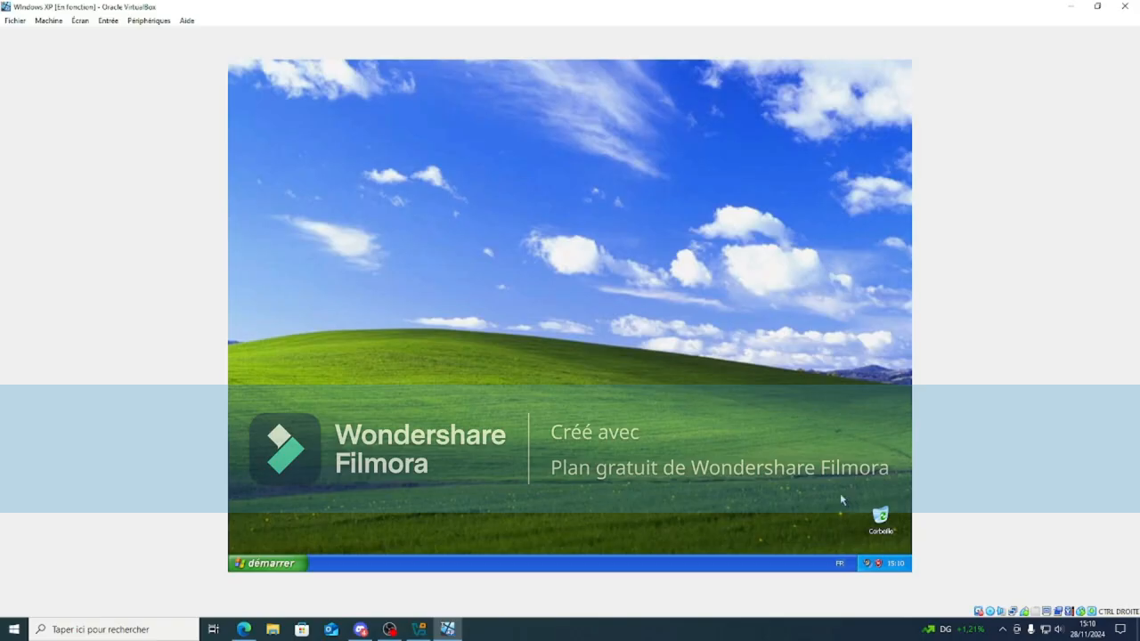